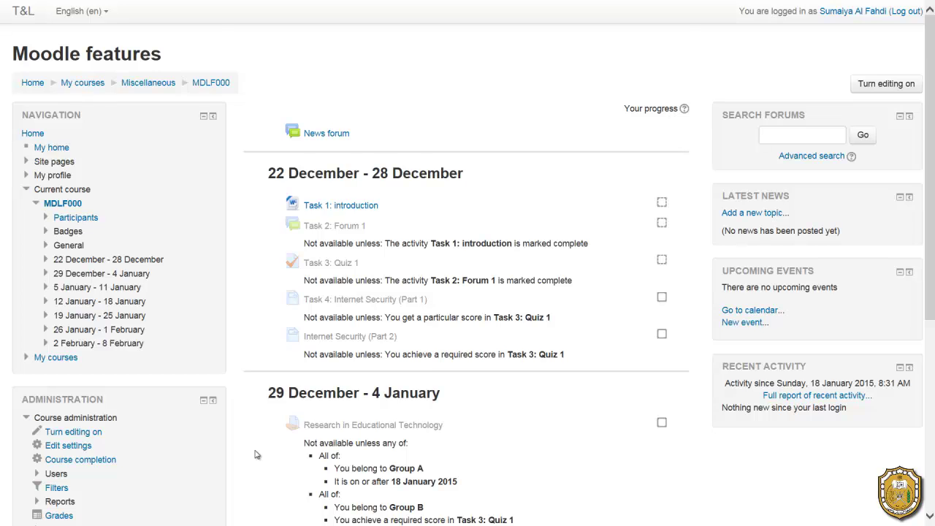
Step: Open the course's question bank and go to its page for editing question categories
scroll(226, 458, "down", 1)
scroll(217, 458, "down", 3)
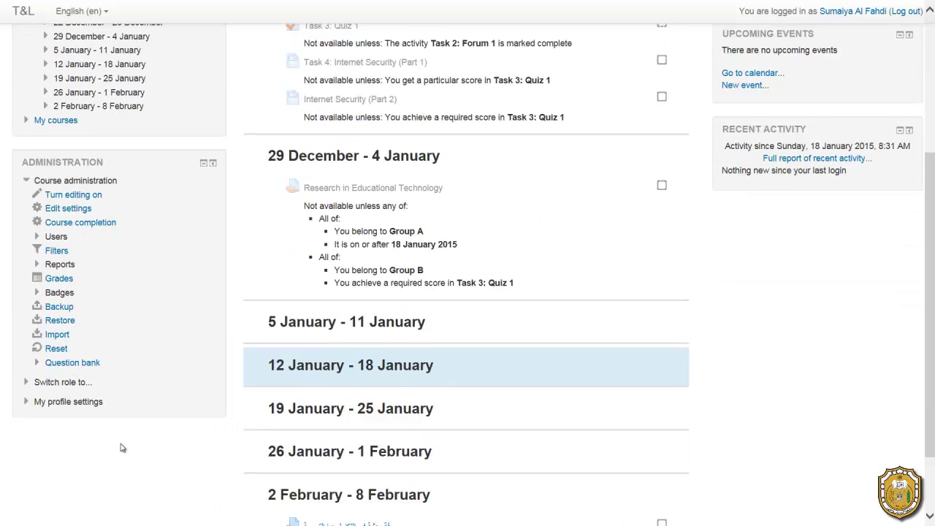
left_click(79, 285)
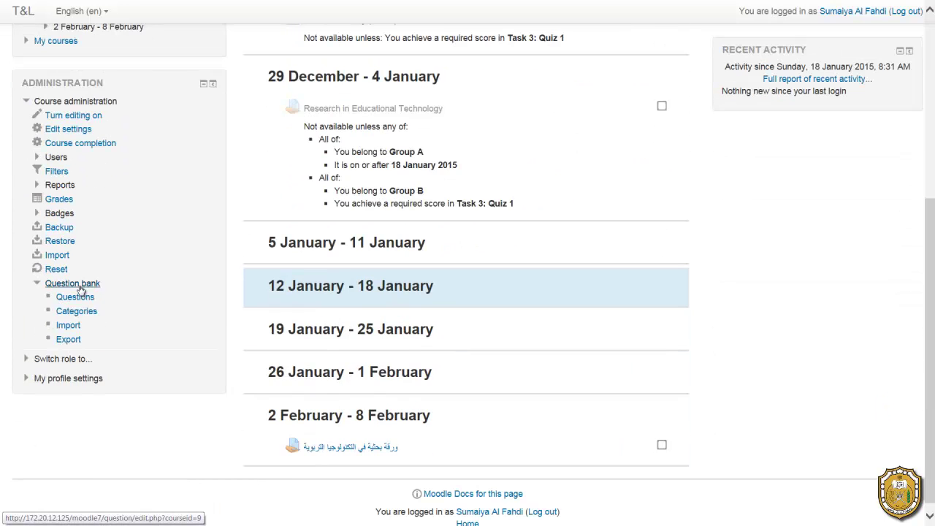
left_click(81, 297)
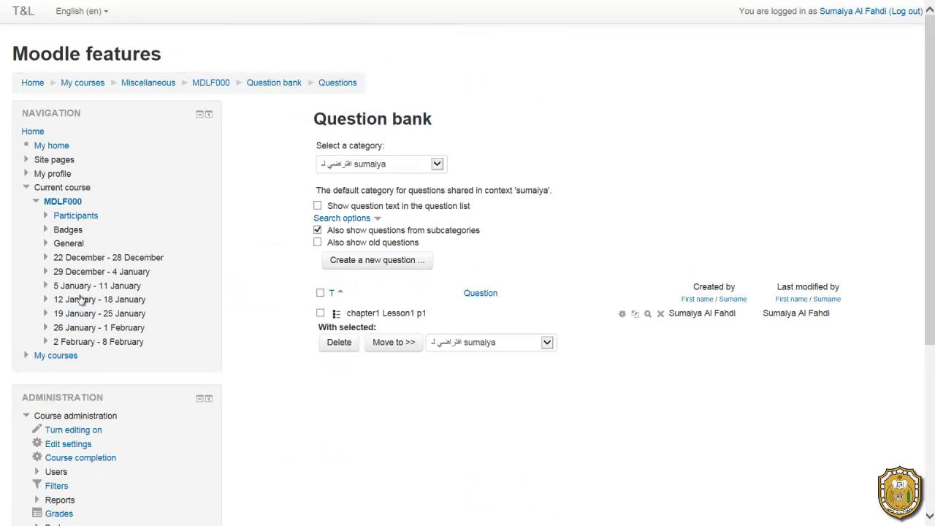
scroll(78, 301, "down", 3)
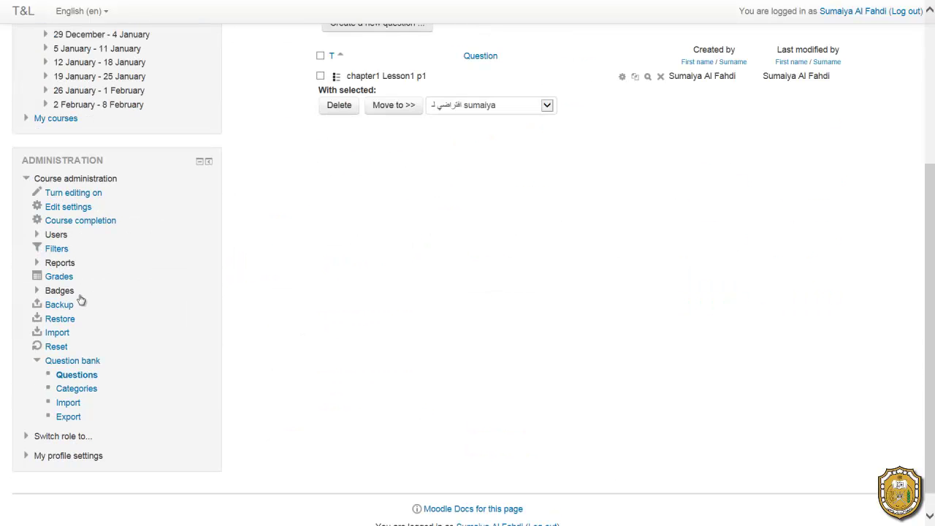
left_click(64, 393)
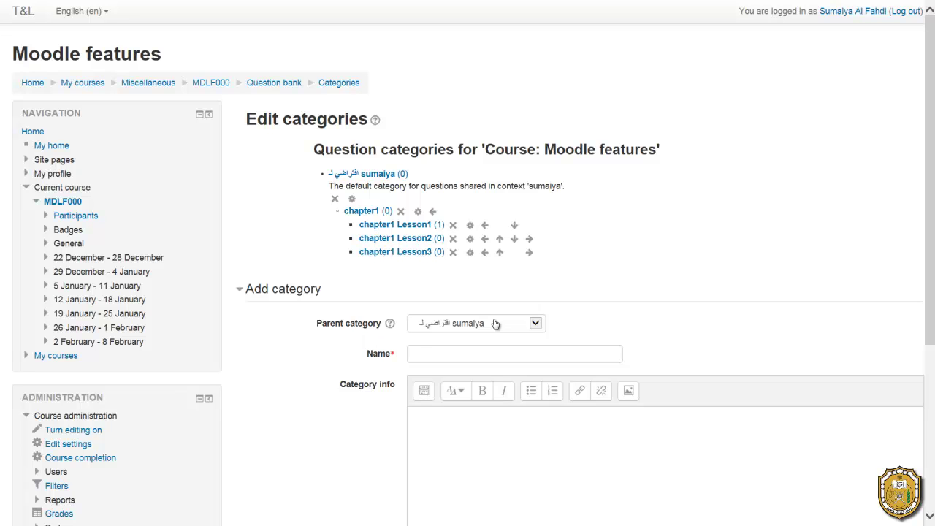
Step: Add a question category named chapter2 under the course's default parent category, leaving the category info empty
left_click(495, 324)
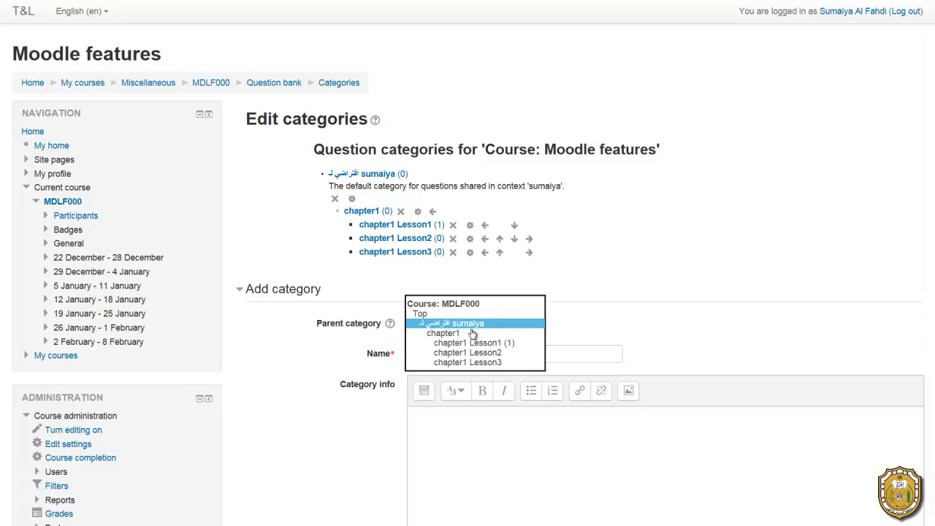
left_click(473, 325)
left_click(454, 359)
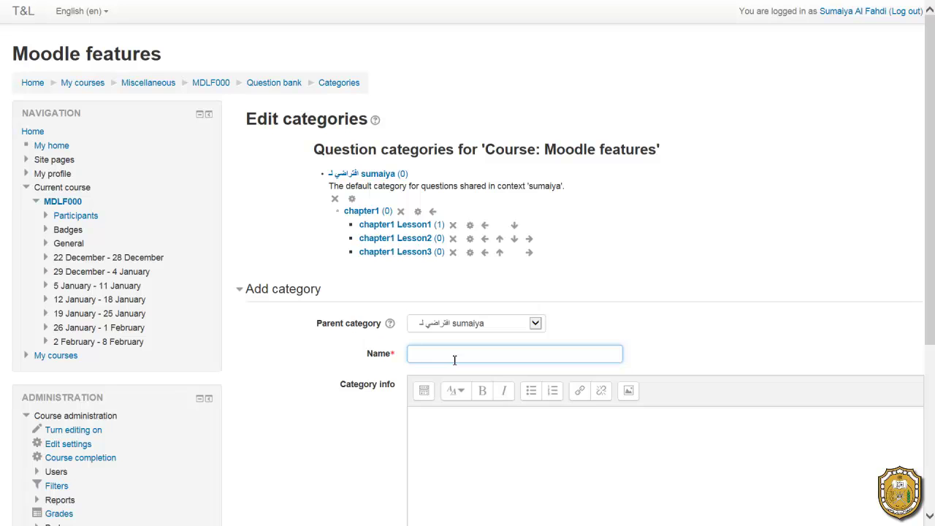
type("chapter")
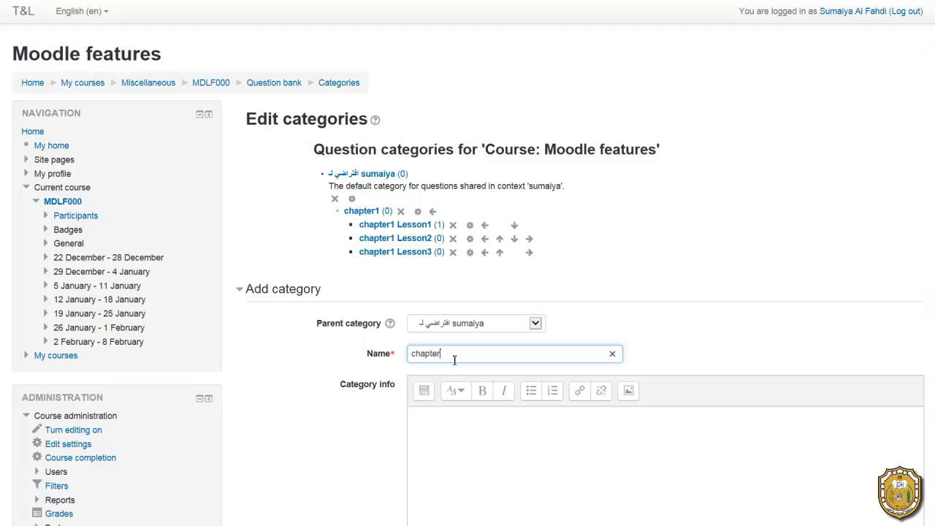
type("2")
left_click(470, 442)
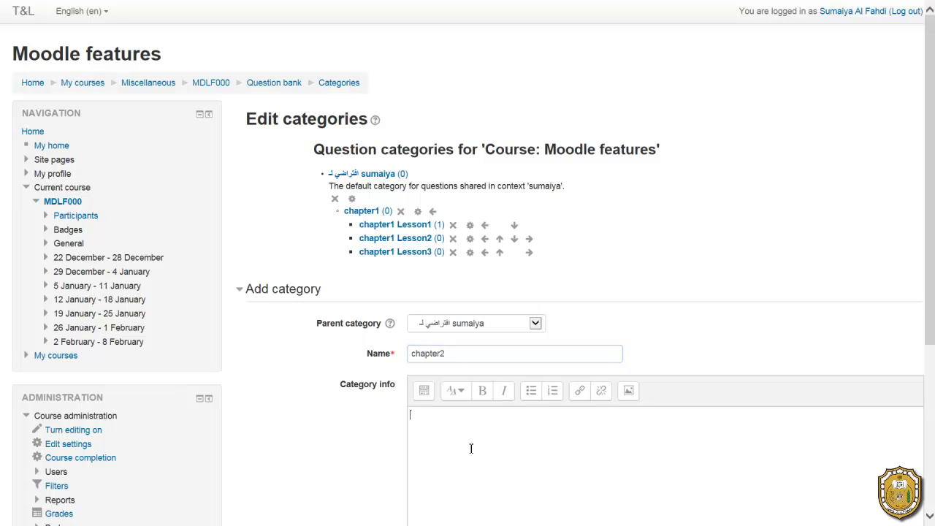
scroll(470, 444, "down", 2)
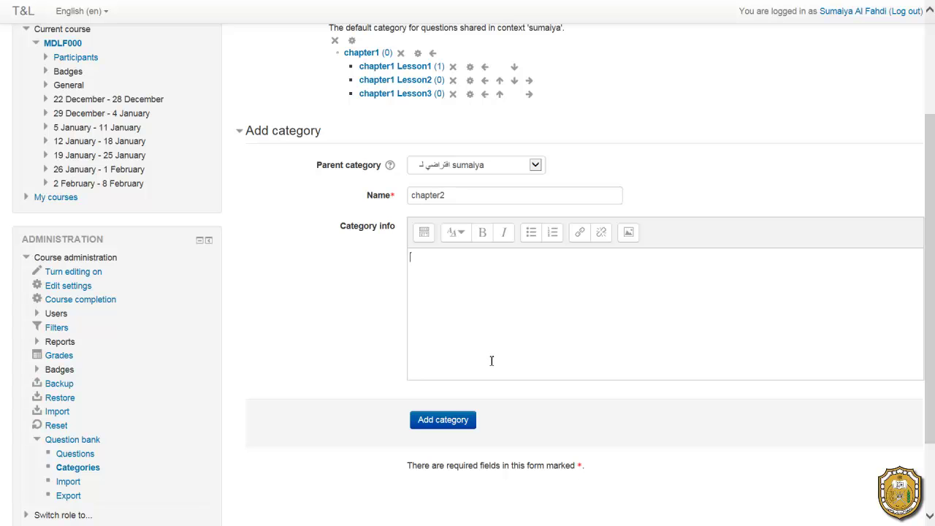
left_click(450, 428)
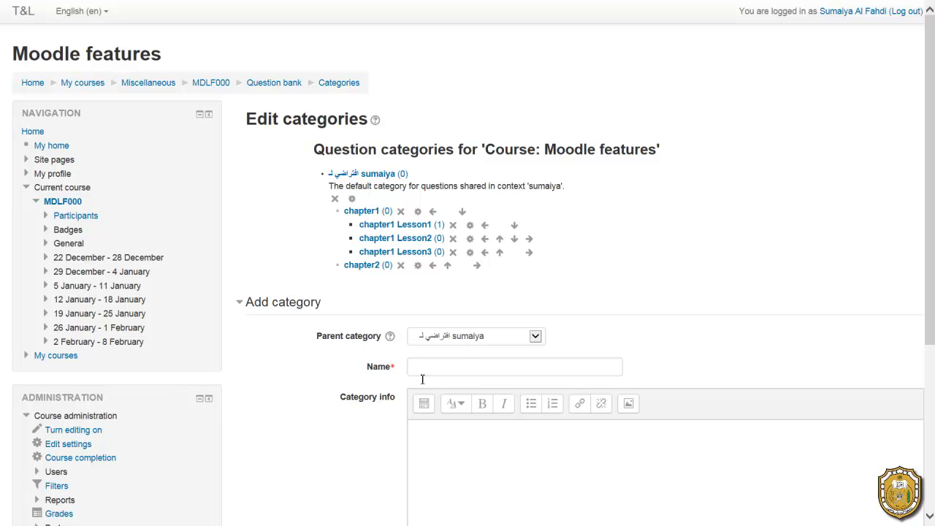
Step: Add a question category named chapter2 Lesson1 with chapter2 as its parent category
left_click(464, 340)
left_click(451, 387)
left_click(454, 368)
type("chapter2 Lesson1")
scroll(446, 378, "down", 3)
left_click(441, 355)
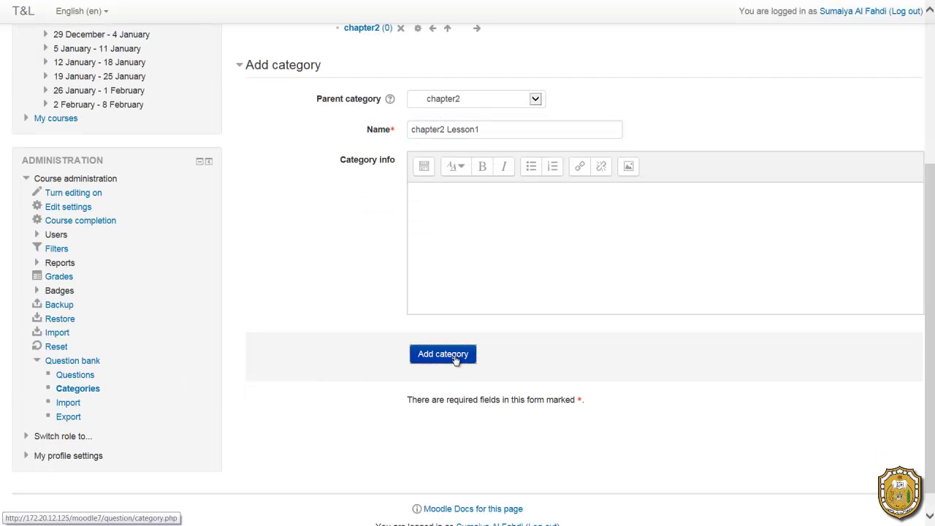
Step: Add a question category named chapter2 Lesson2 under the default parent category
left_click(451, 378)
type("chapter2 Lesson2")
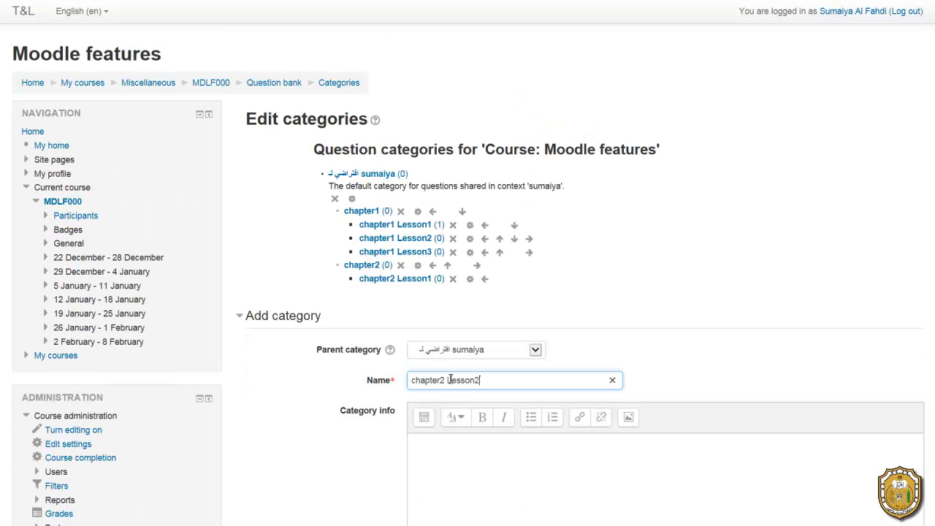
scroll(450, 379, "down", 3)
left_click(450, 454)
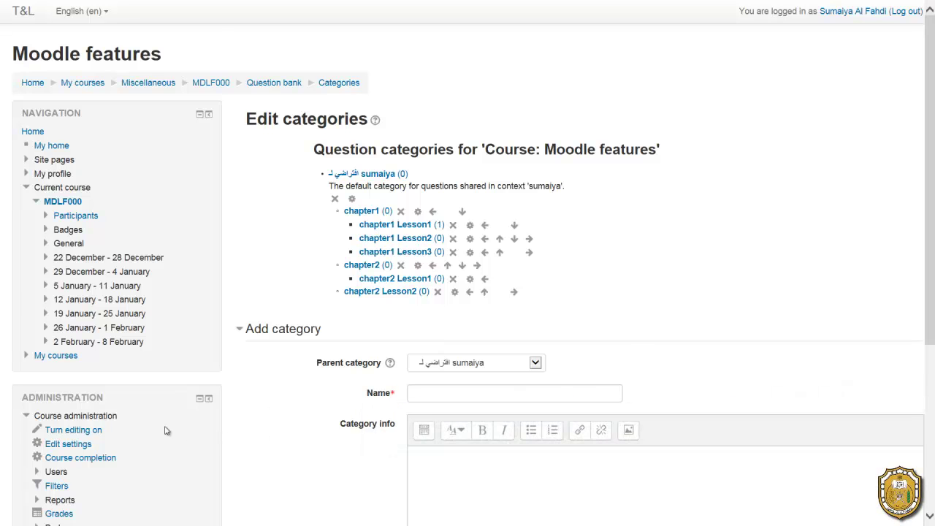
Step: Return to the question bank's question list and select the category chapter2 Lesson1
scroll(167, 430, "down", 3)
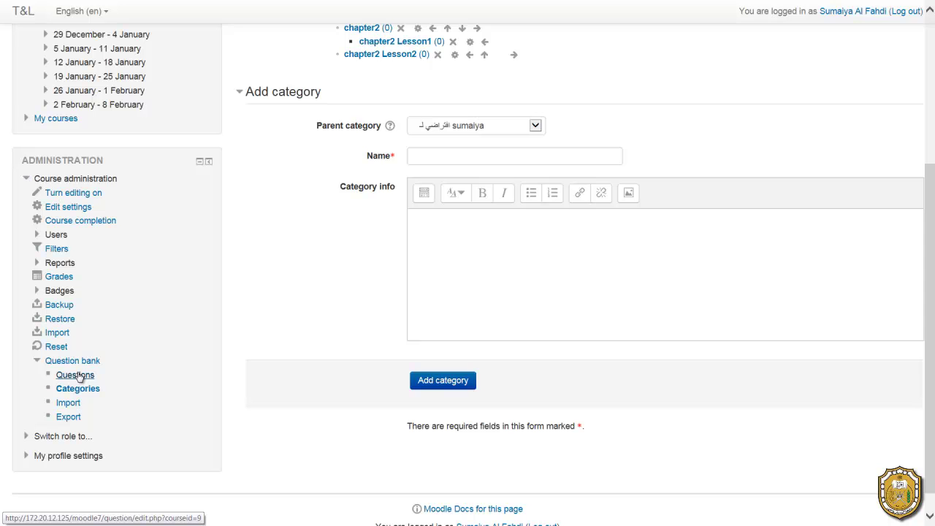
left_click(75, 375)
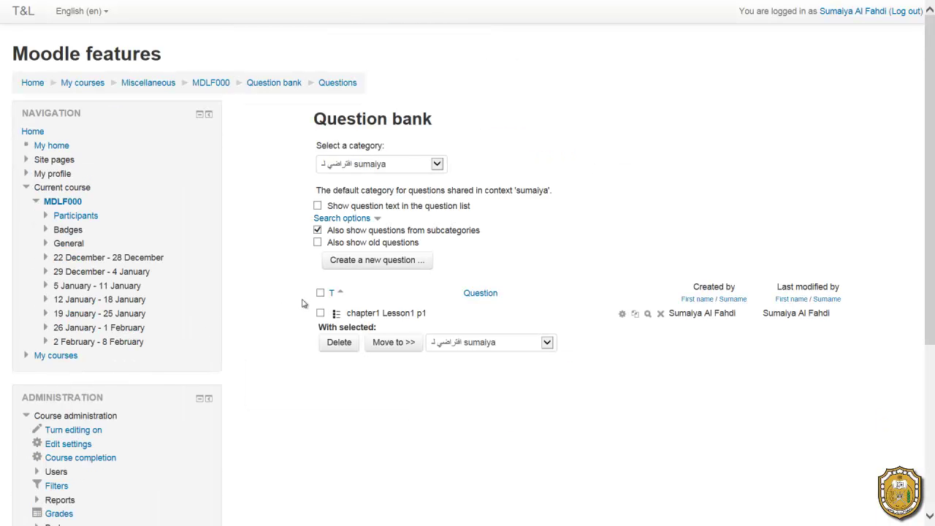
left_click(403, 163)
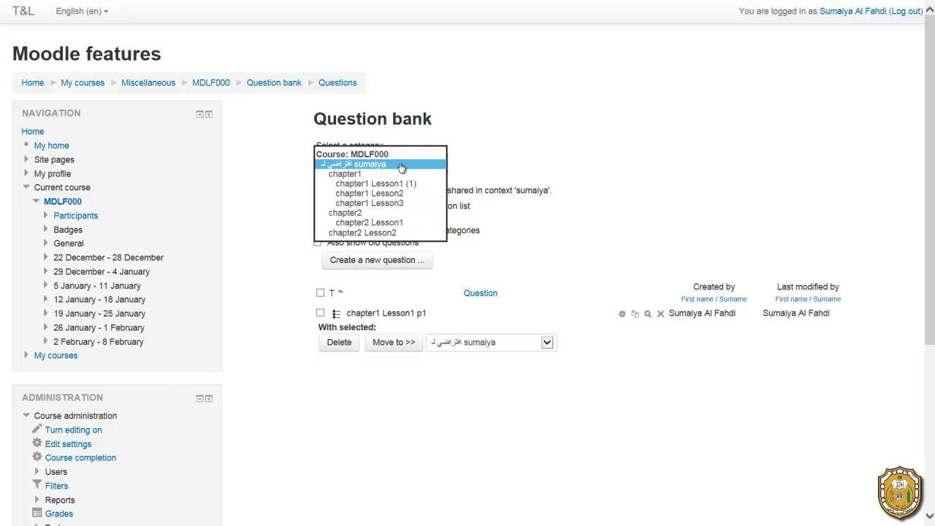
left_click(365, 222)
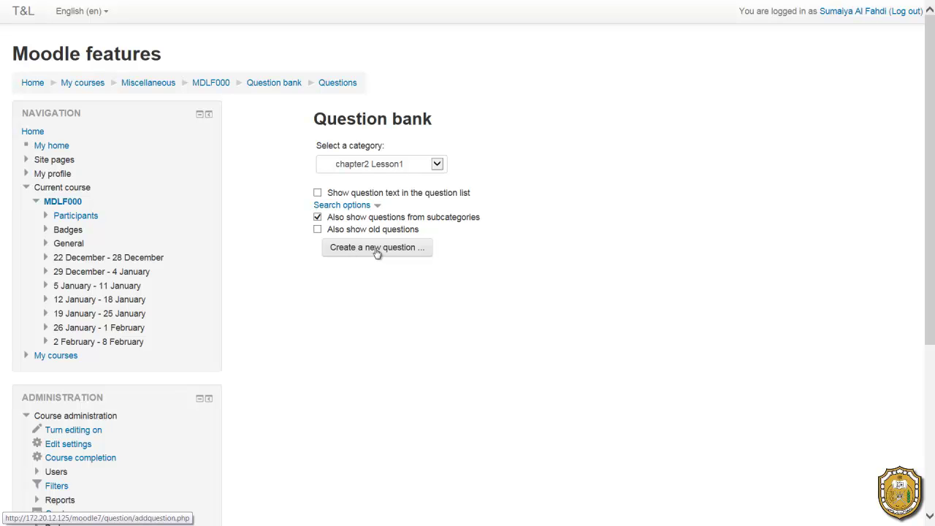
Step: Start a new question in chapter2 Lesson1, review several question type descriptions and add a Multiple choice question
left_click(377, 248)
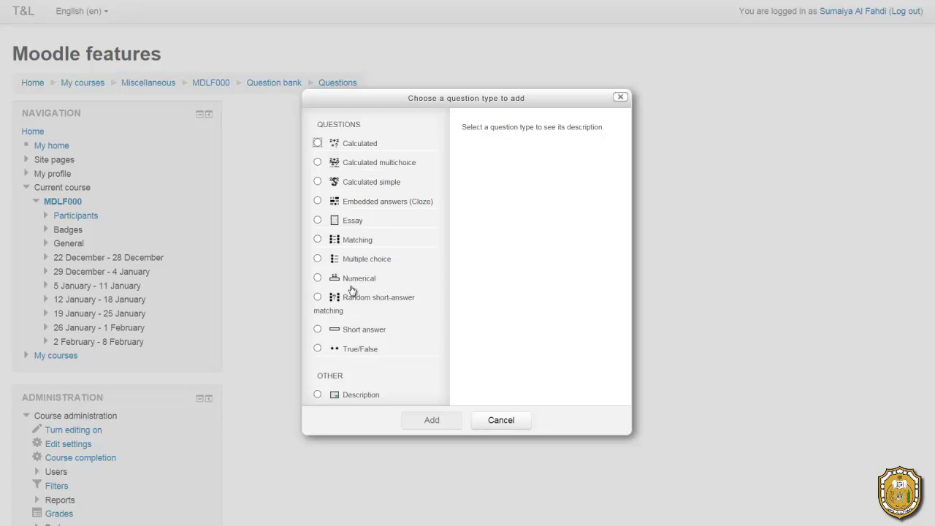
left_click(363, 164)
left_click(363, 188)
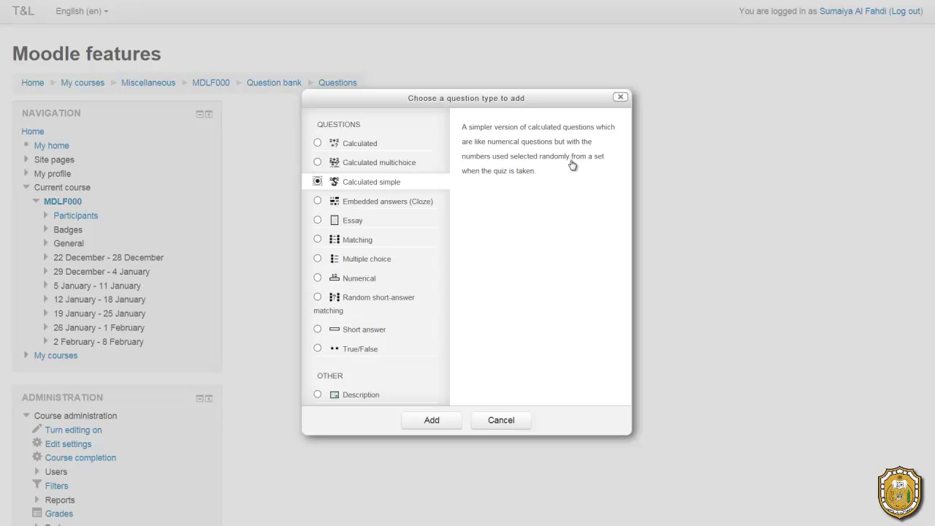
left_click(390, 204)
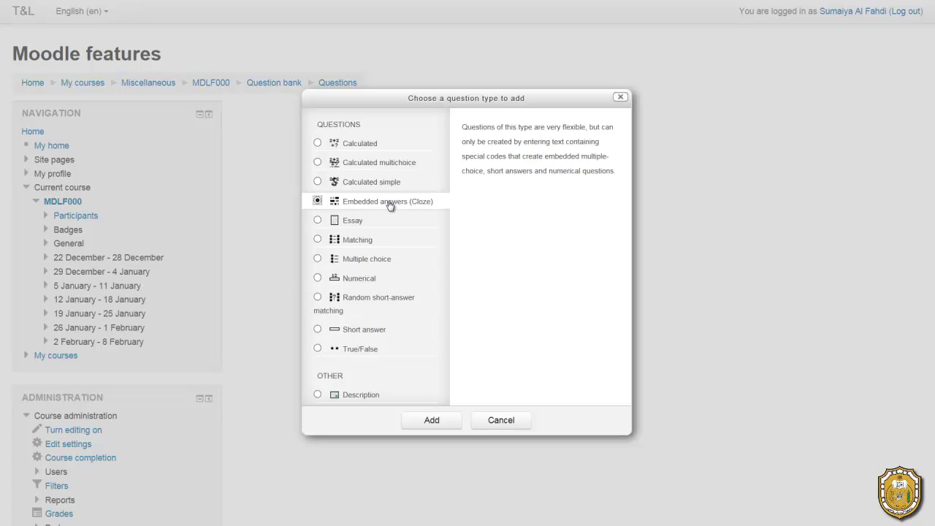
left_click(356, 261)
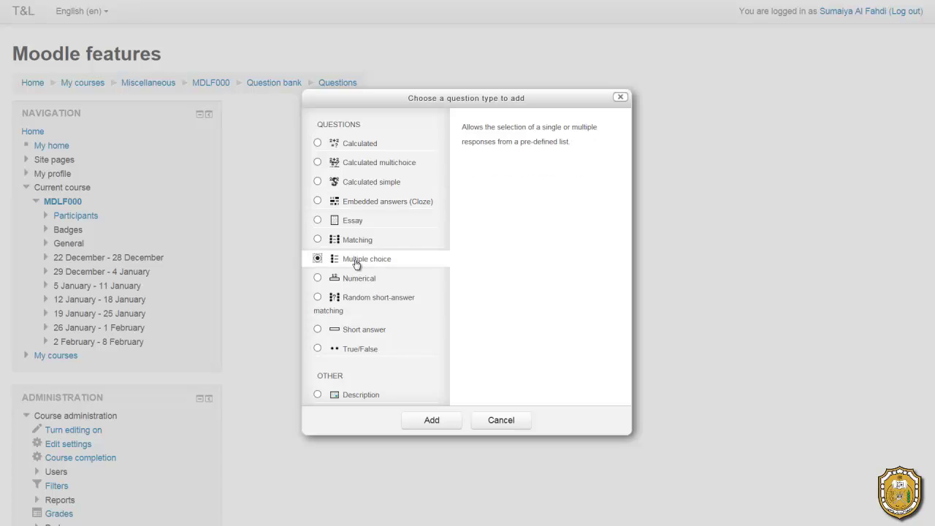
left_click(433, 422)
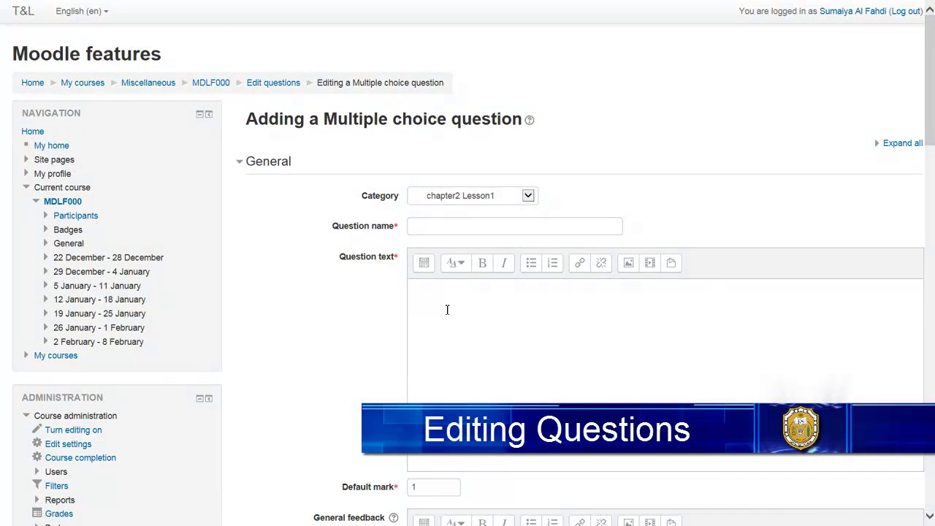
Step: Enter "If you wanted to create a graph which program would you use?" as both the question name and the question text
scroll(447, 310, "down", 5)
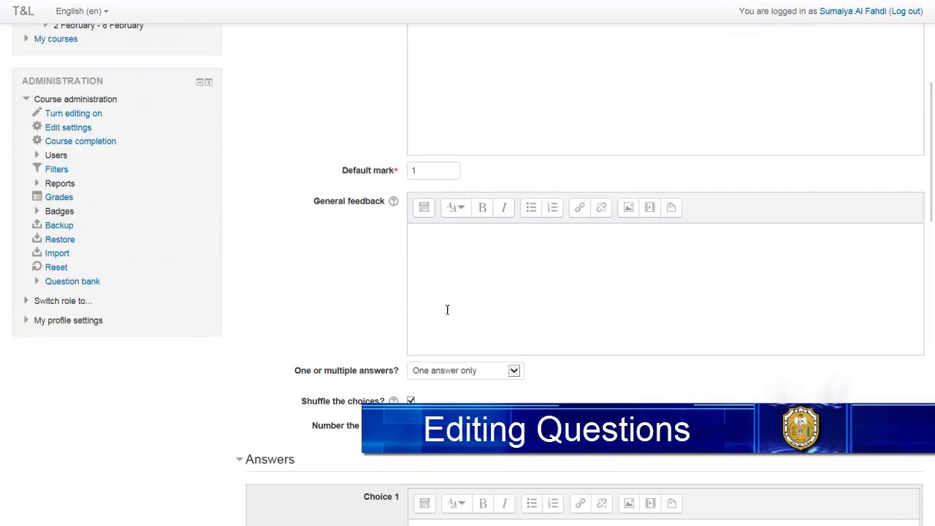
scroll(446, 310, "down", 5)
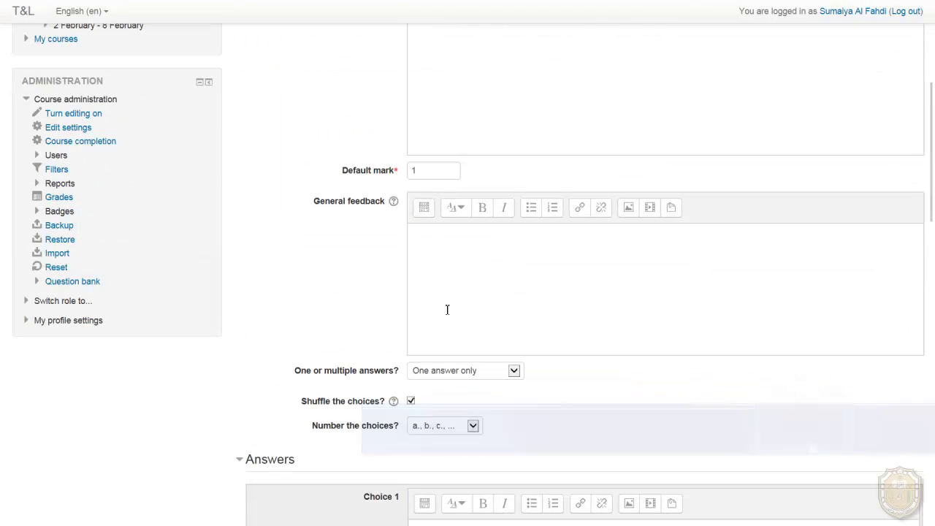
scroll(447, 310, "up", 4)
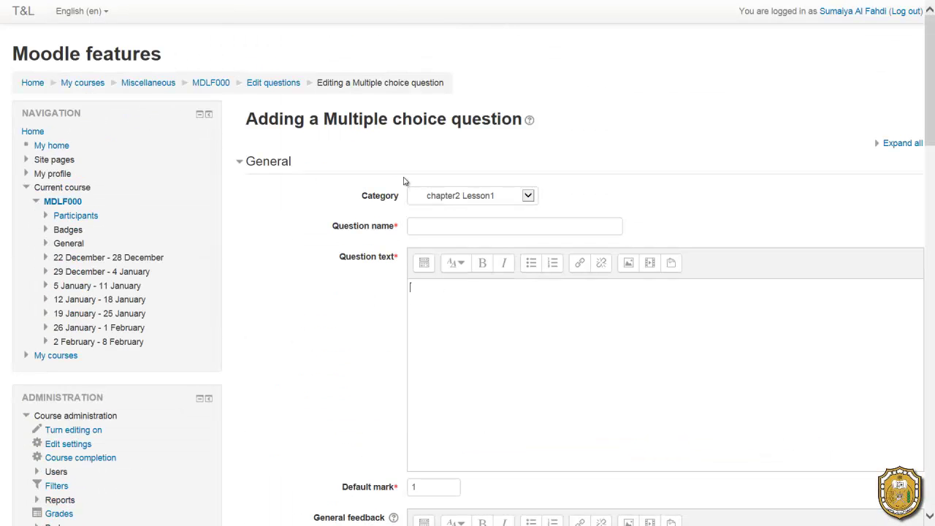
left_click(477, 197)
left_click(477, 196)
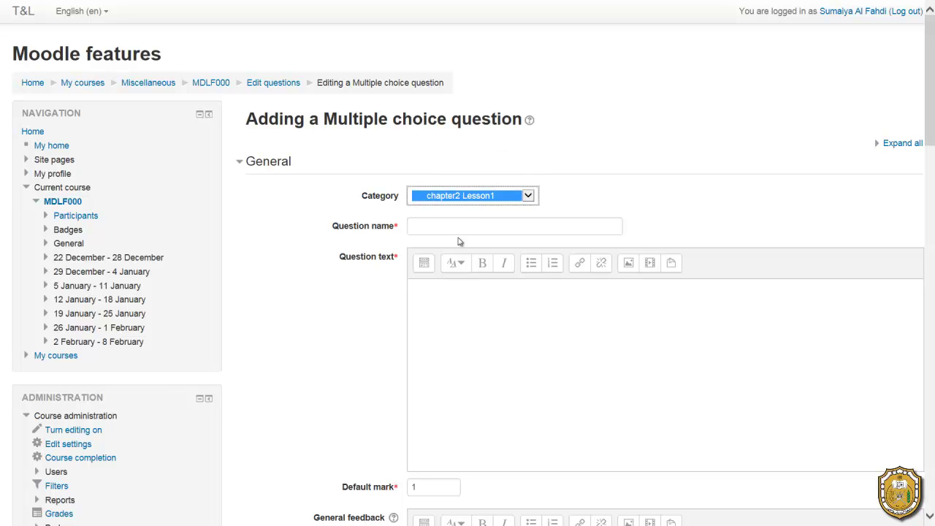
left_click(431, 226)
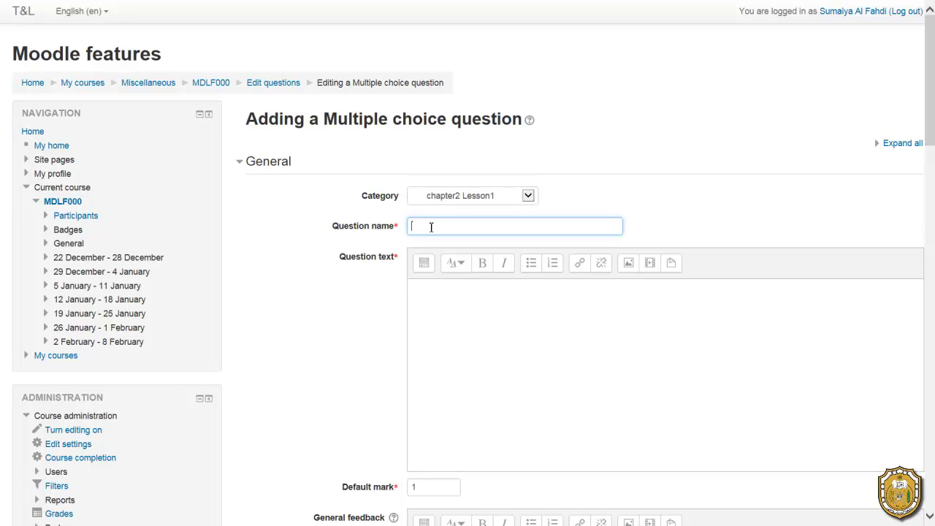
key("ctrl+v")
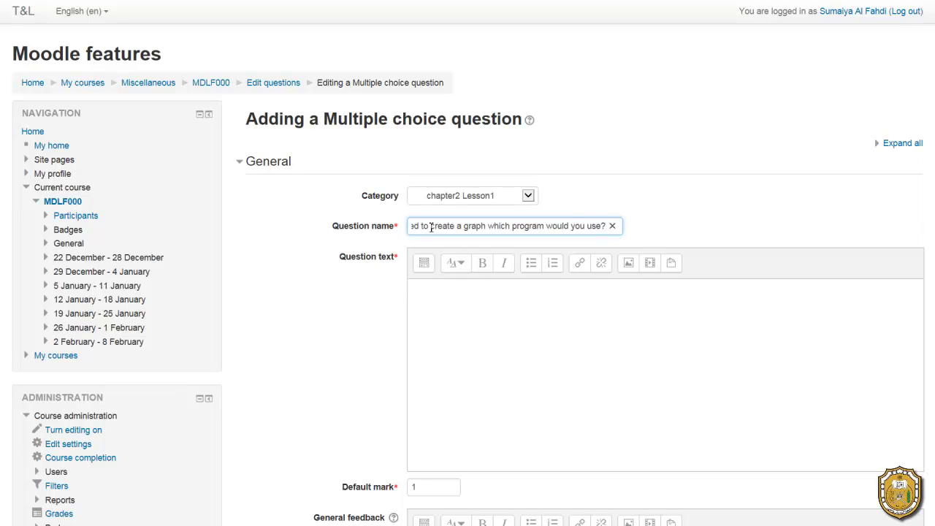
left_click(452, 298)
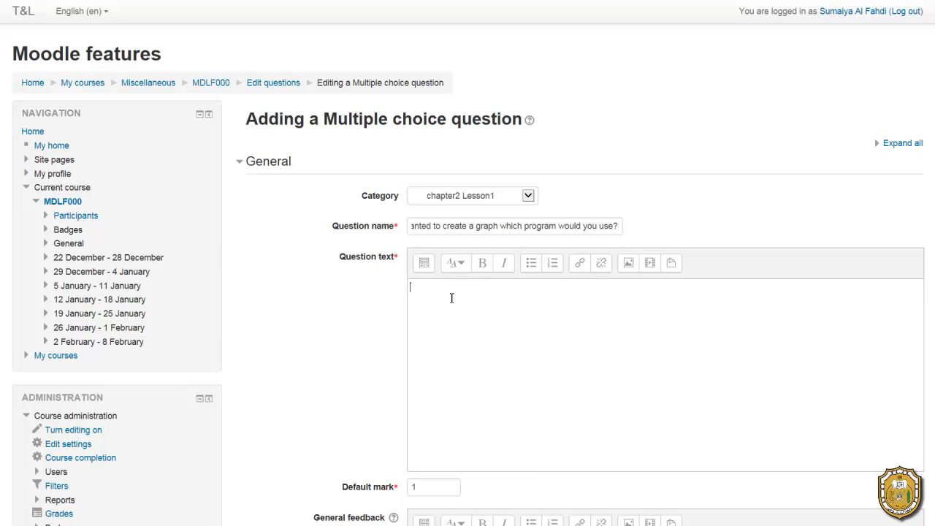
type("If you wanted to create a graph which program would you use?")
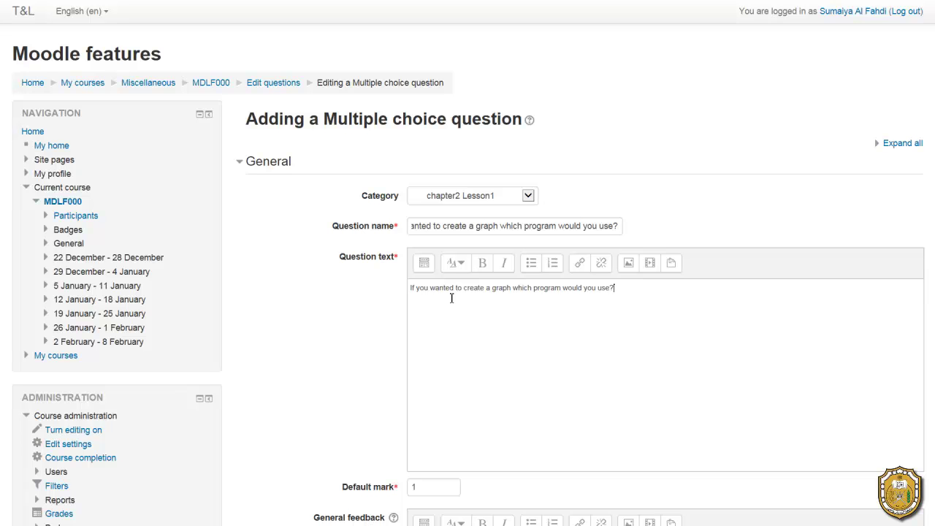
Step: Set the multiple choice question's default mark to 2, leaving the general feedback empty
scroll(452, 298, "down", 3)
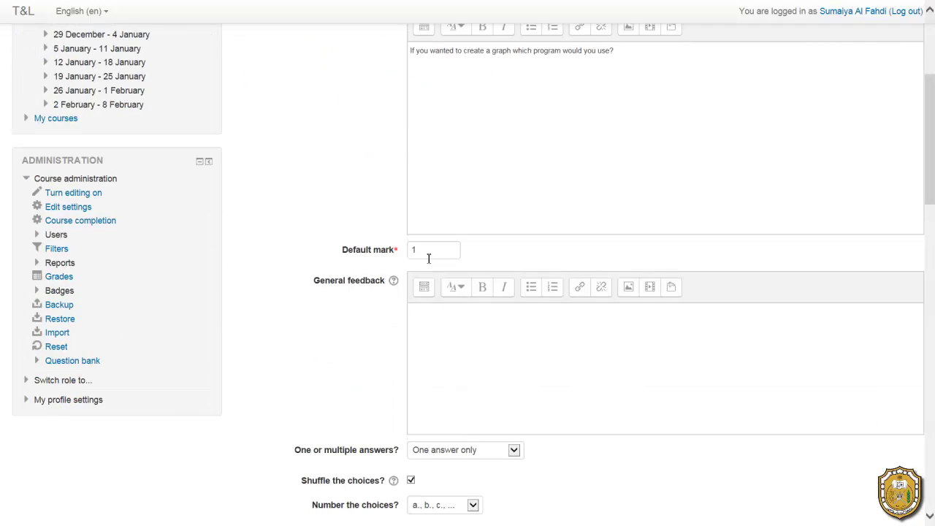
left_click(431, 251)
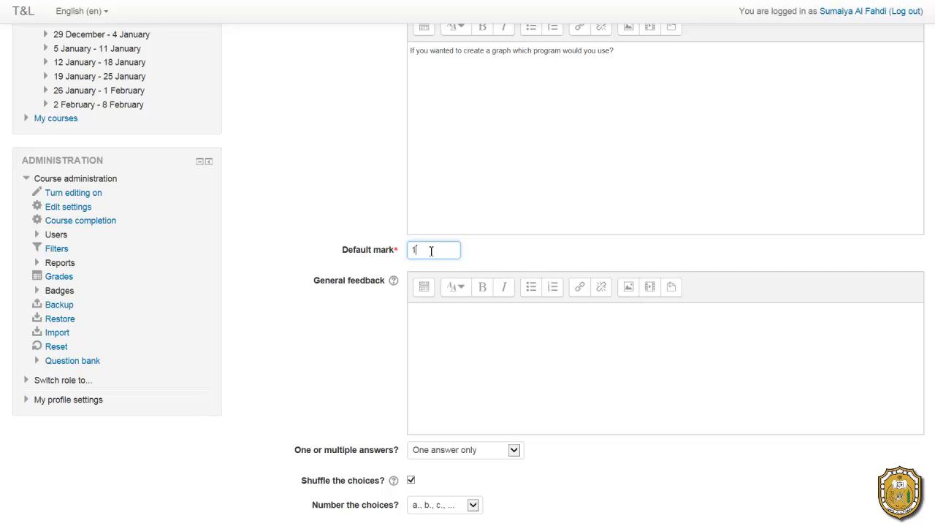
key("BackSpace")
type("2")
scroll(432, 251, "down", 2)
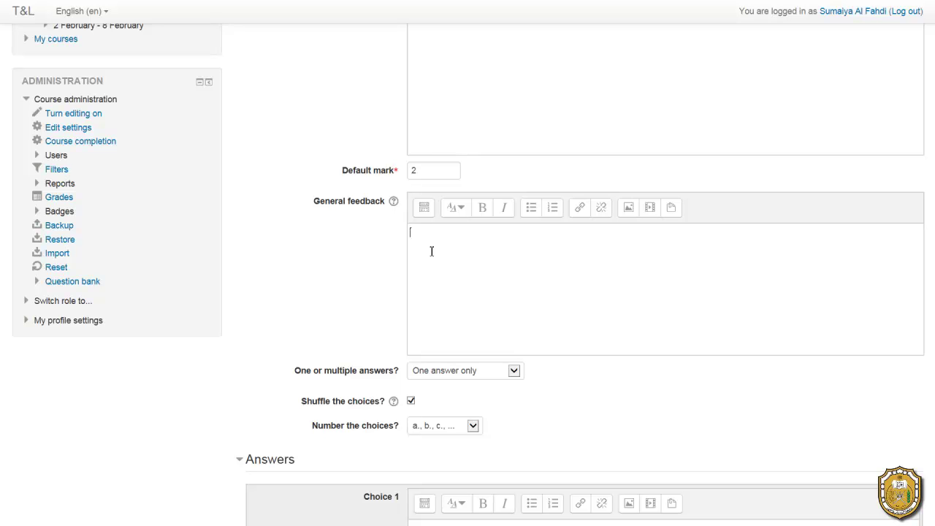
scroll(432, 251, "down", 1)
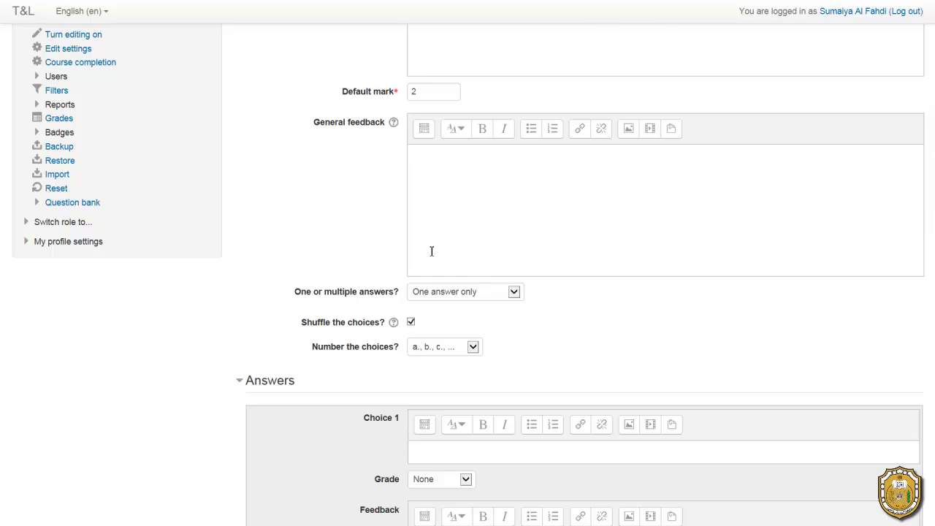
Step: Set the question to allow multiple answers instead of one answer only
scroll(449, 236, "down", 1)
left_click(454, 217)
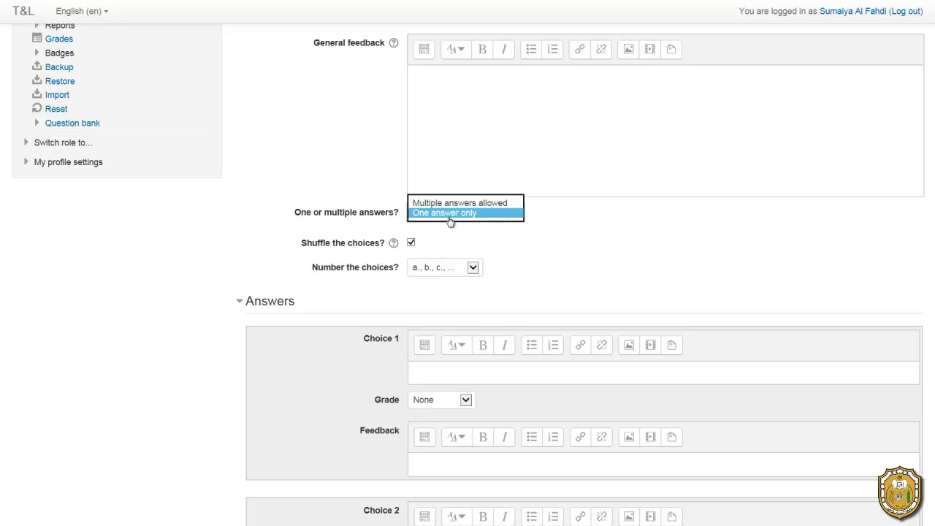
left_click(449, 221)
left_click(449, 217)
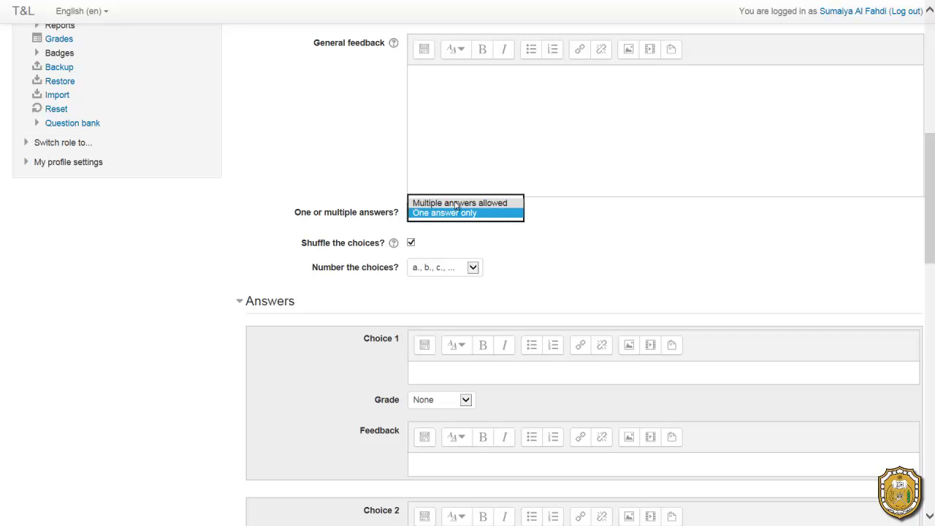
left_click(456, 205)
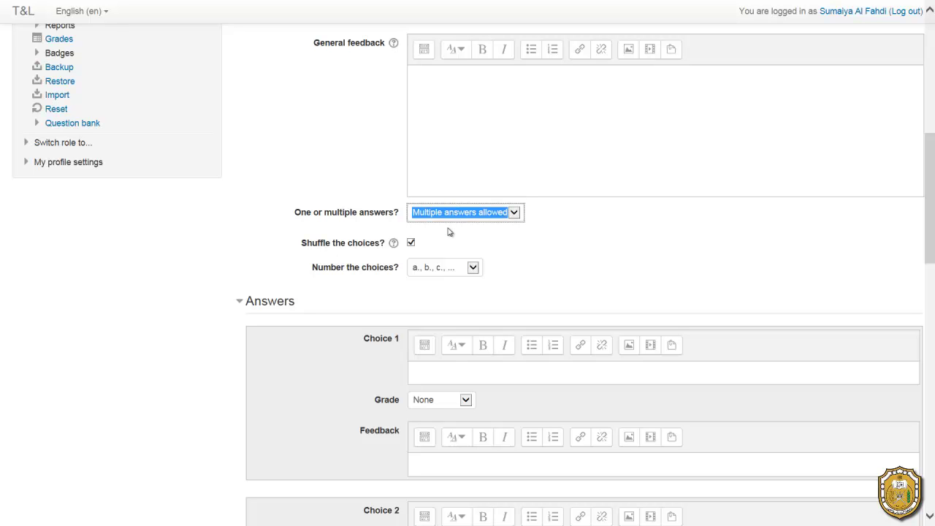
left_click(448, 231)
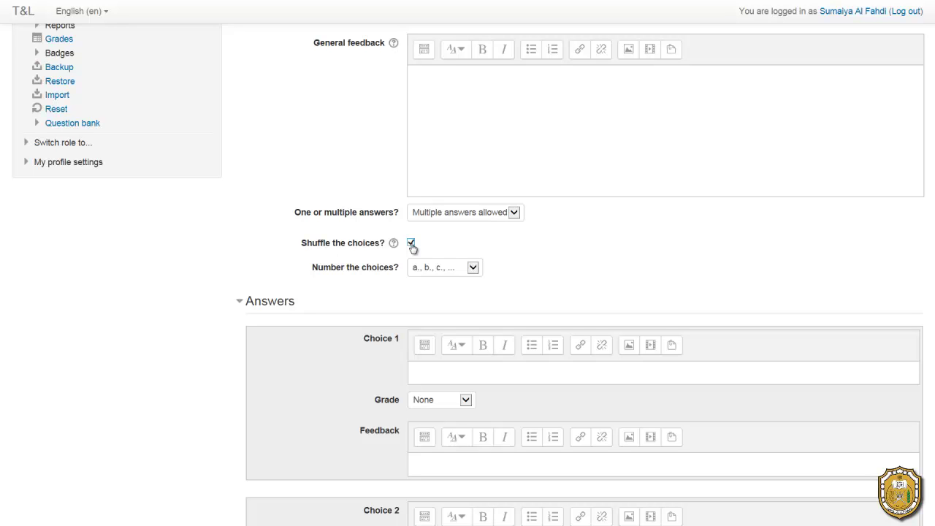
Step: Keep the choices shuffled and number them in the A., B., C., ... style
left_click(442, 270)
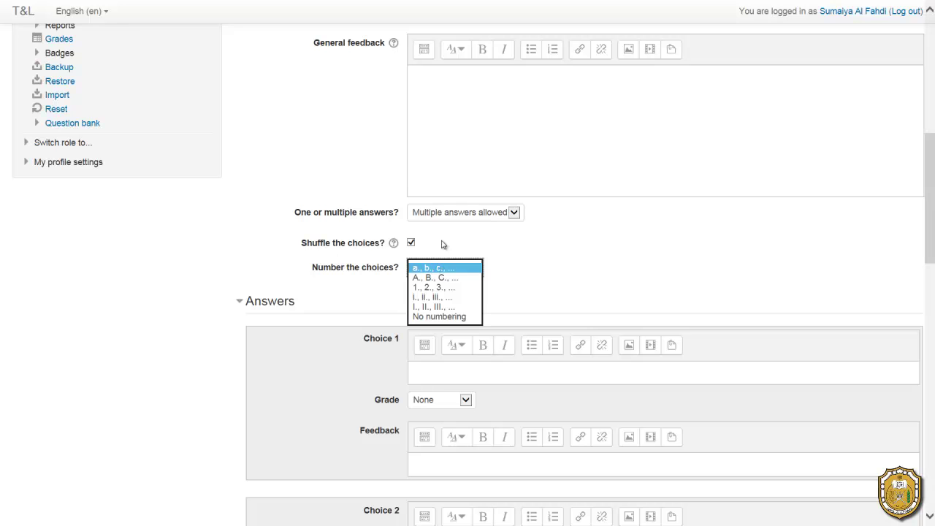
left_click(436, 278)
left_click(434, 297)
Step: Enter "Microsoft Excel" as Choice 1 with a grade of 50%, leaving its feedback empty
scroll(436, 296, "down", 2)
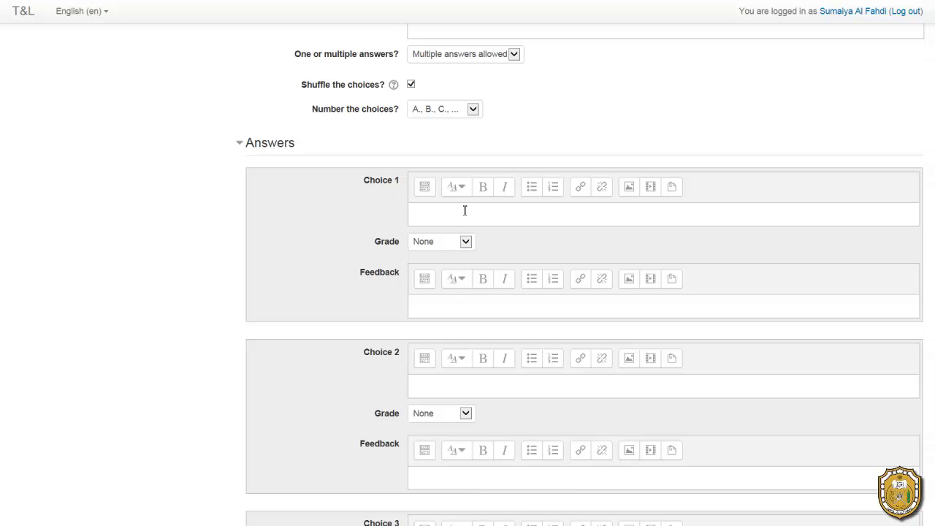
type("Microsoft Excel")
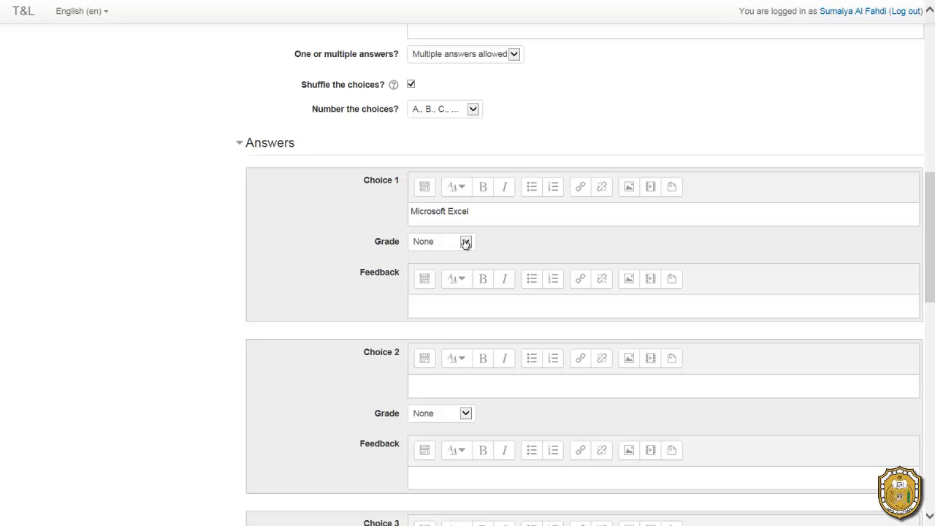
left_click(465, 242)
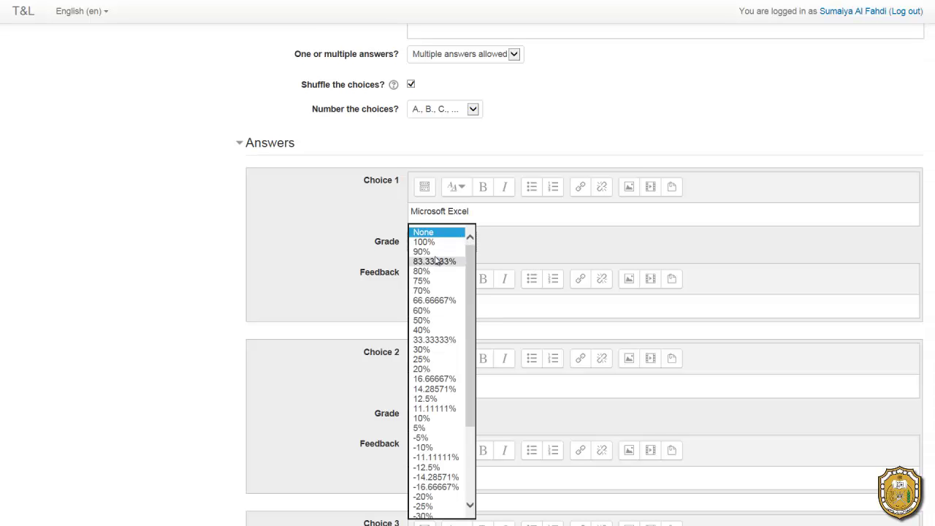
left_click(436, 243)
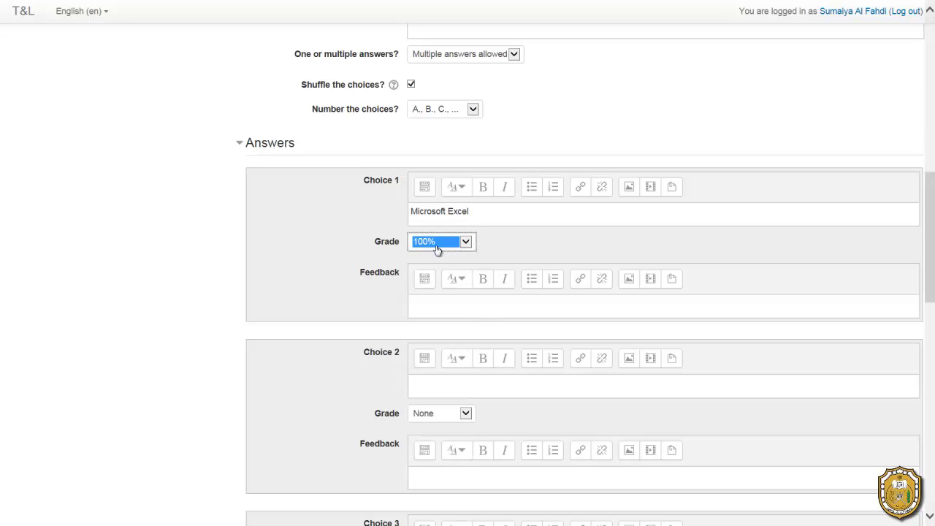
left_click(437, 247)
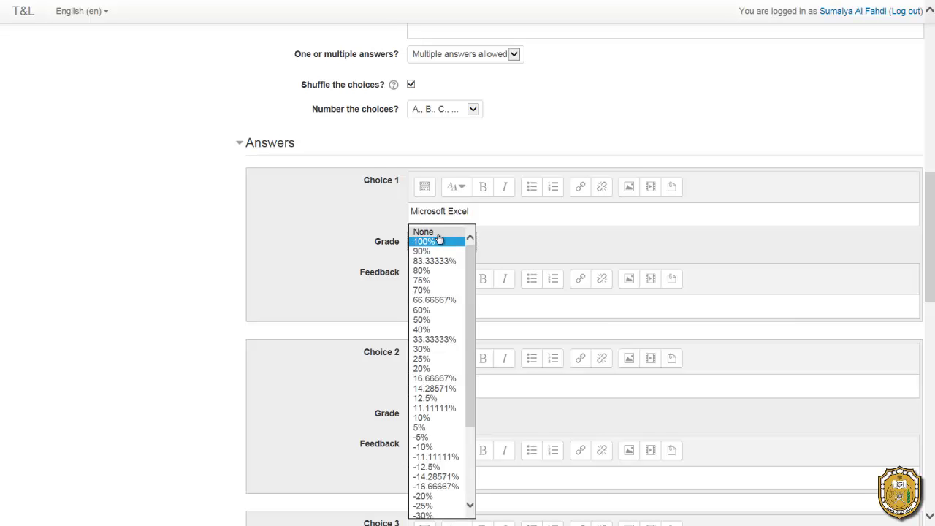
left_click(438, 234)
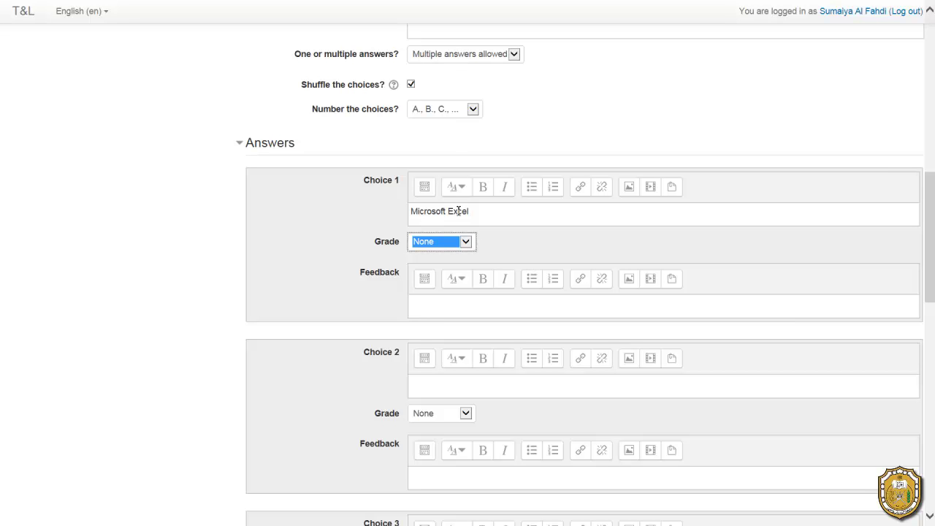
left_click(446, 243)
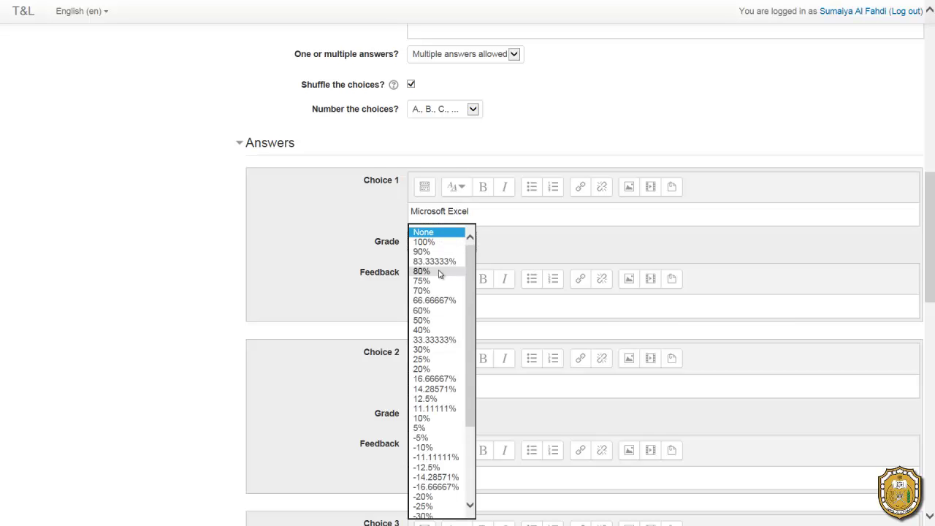
left_click(428, 322)
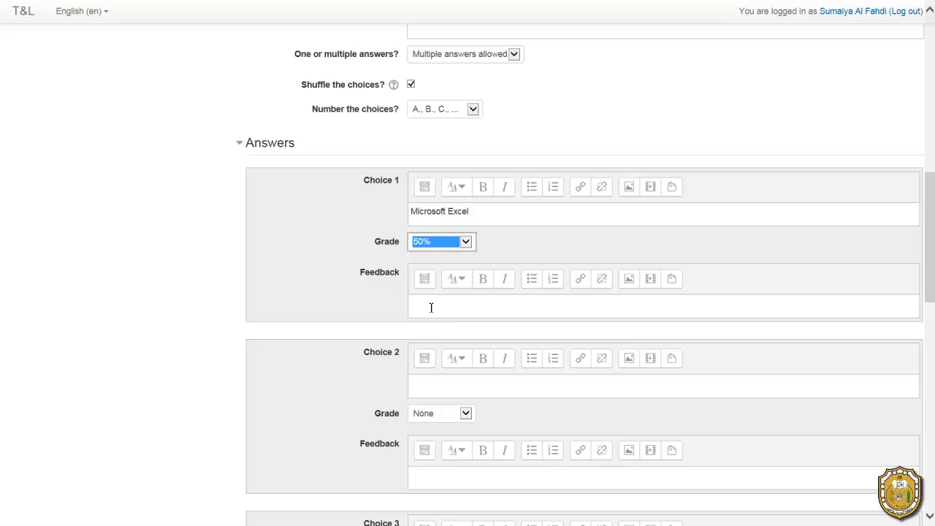
left_click(434, 303)
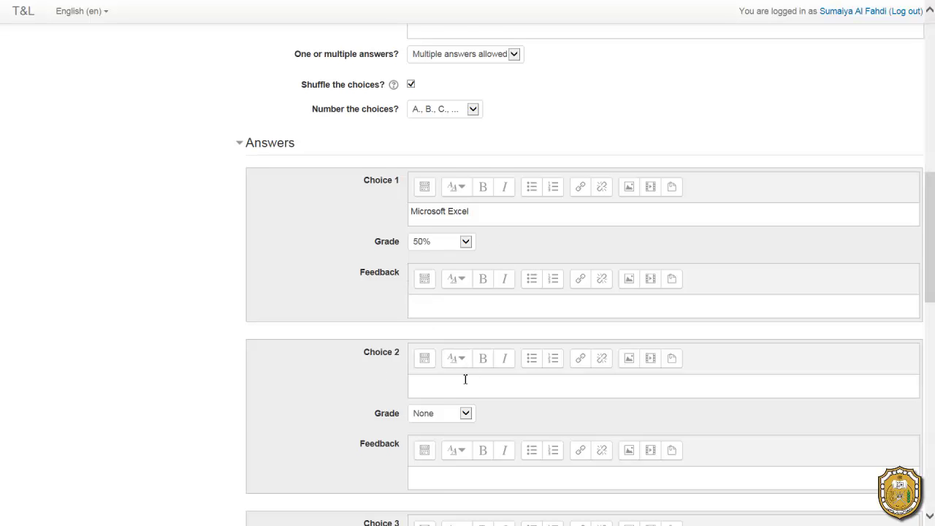
Step: Enter "Google Spreadsheets" as Choice 2 with a grade of 50%
scroll(466, 383, "down", 2)
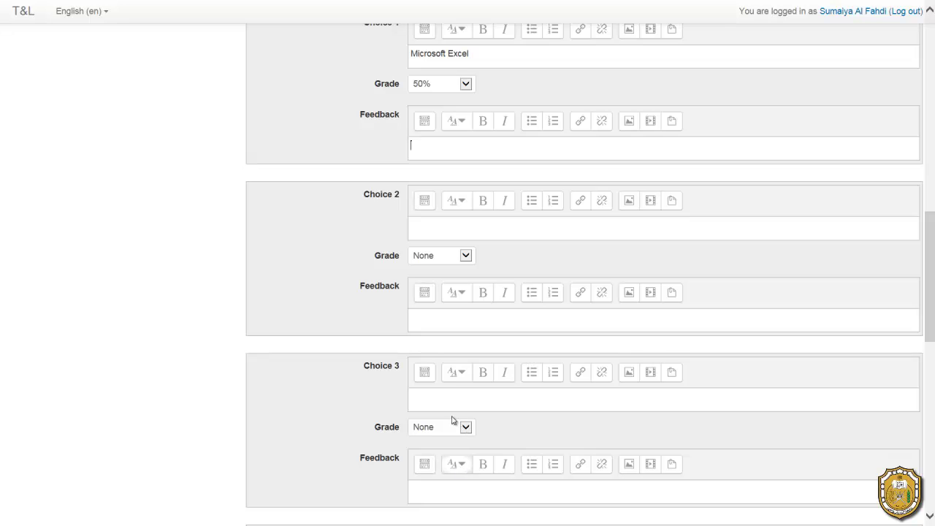
left_click(440, 232)
type("Google Spreadsheets")
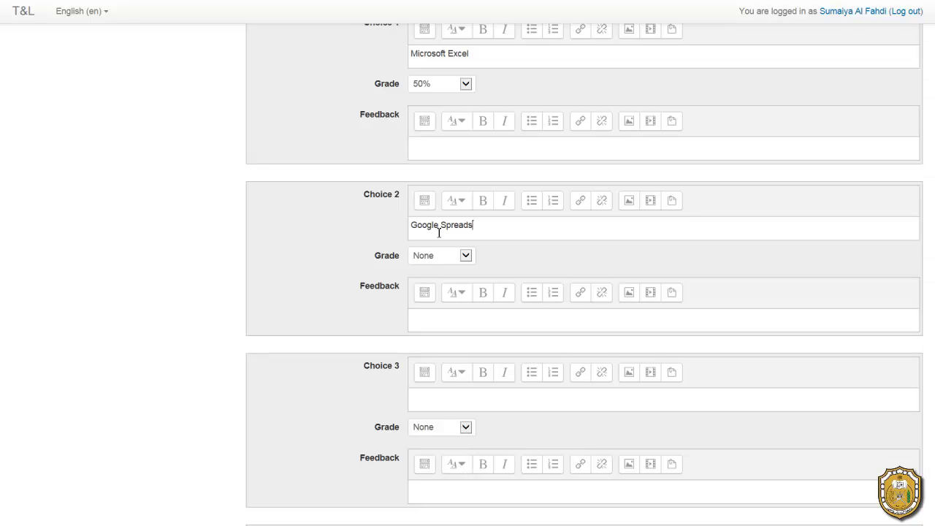
left_click(441, 255)
left_click(439, 323)
Step: Enter "Microsoft Word" as Choice 3 and "Illustrator" as Choice 4, both with grade None
scroll(442, 326, "down", 1)
left_click(439, 326)
type("Microsoft Word")
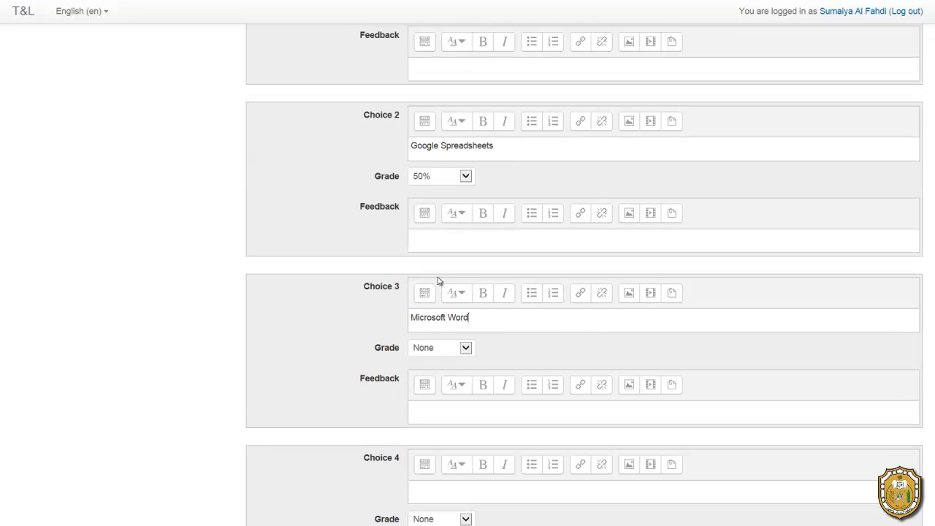
scroll(439, 281, "down", 2)
left_click(427, 333)
type("Illustrator")
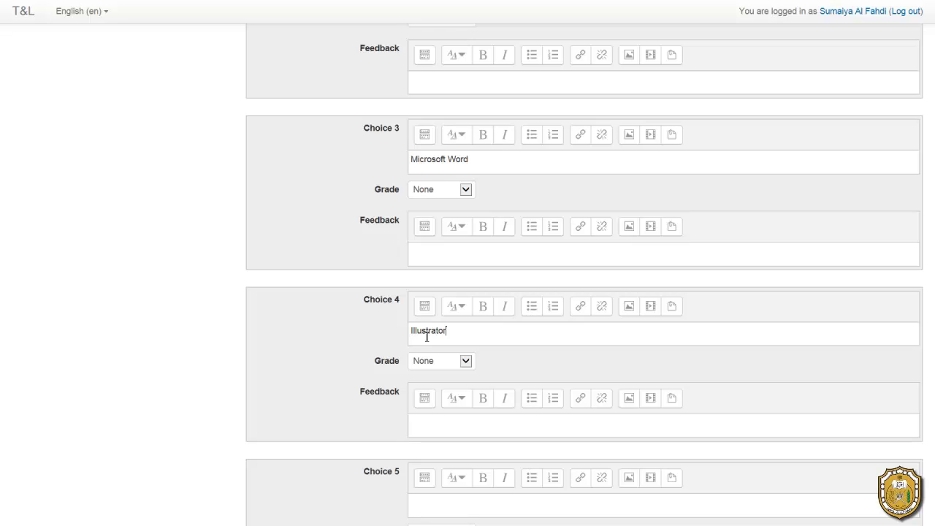
Step: Keep the default combined feedback and set the multiple tries penalty for each incorrect try to 0%
scroll(427, 336, "down", 5)
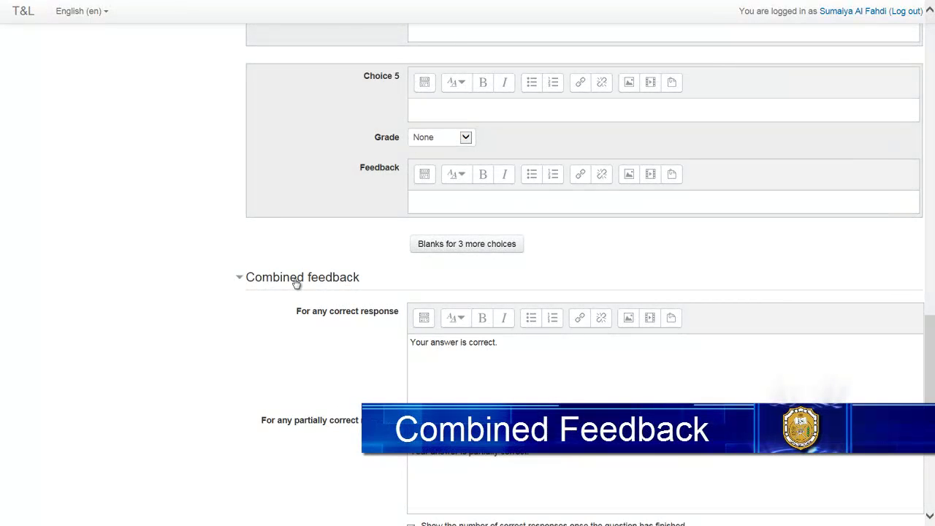
scroll(353, 301, "down", 1)
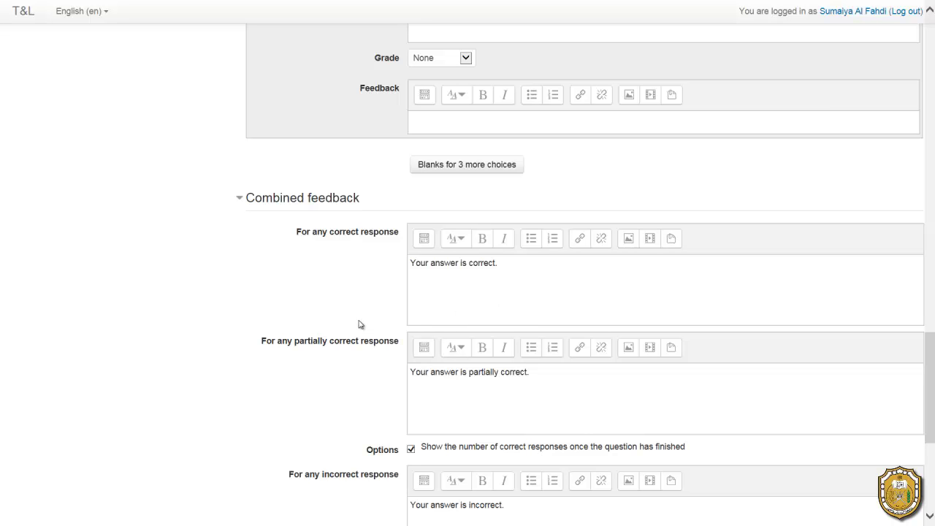
scroll(380, 352, "down", 1)
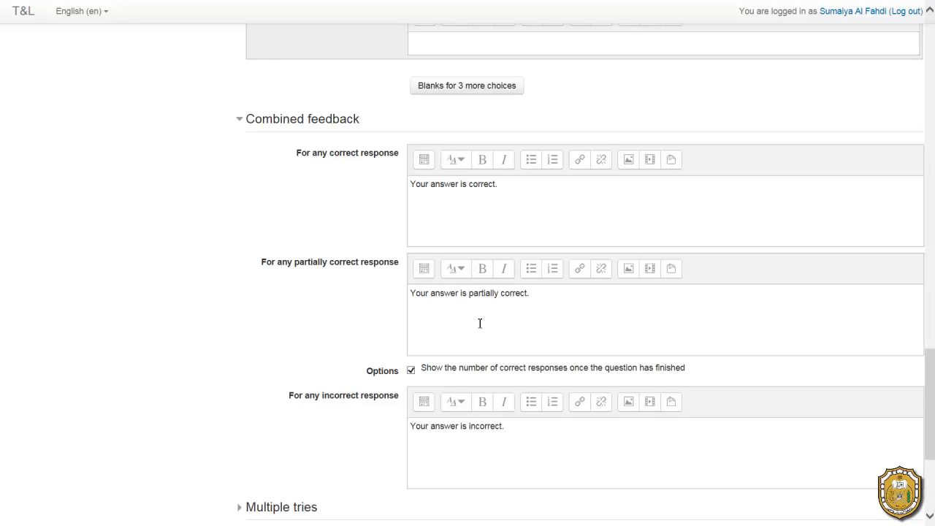
scroll(481, 323, "down", 1)
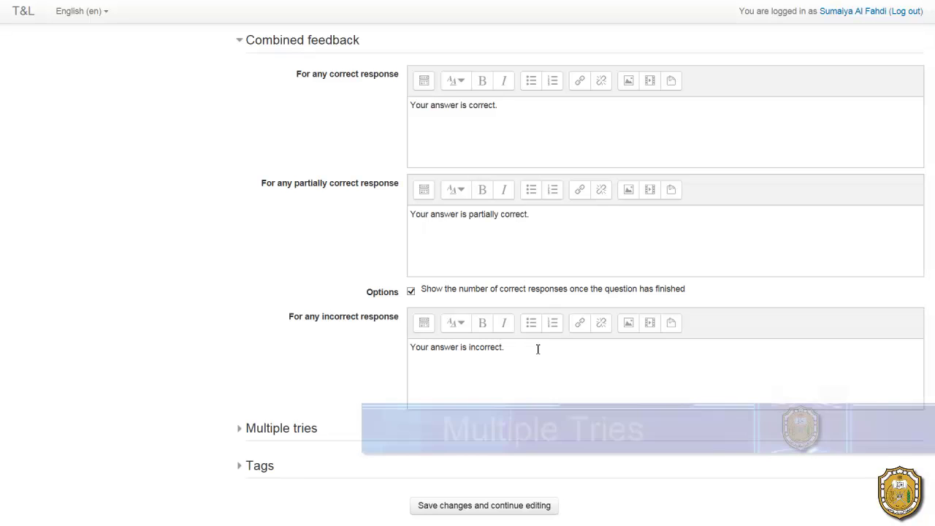
scroll(536, 350, "down", 2)
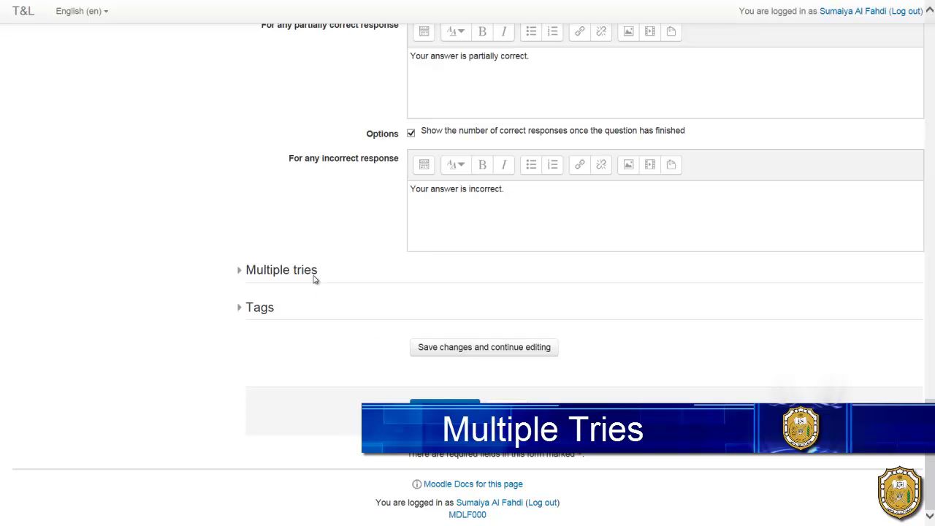
left_click(313, 276)
scroll(315, 280, "down", 1)
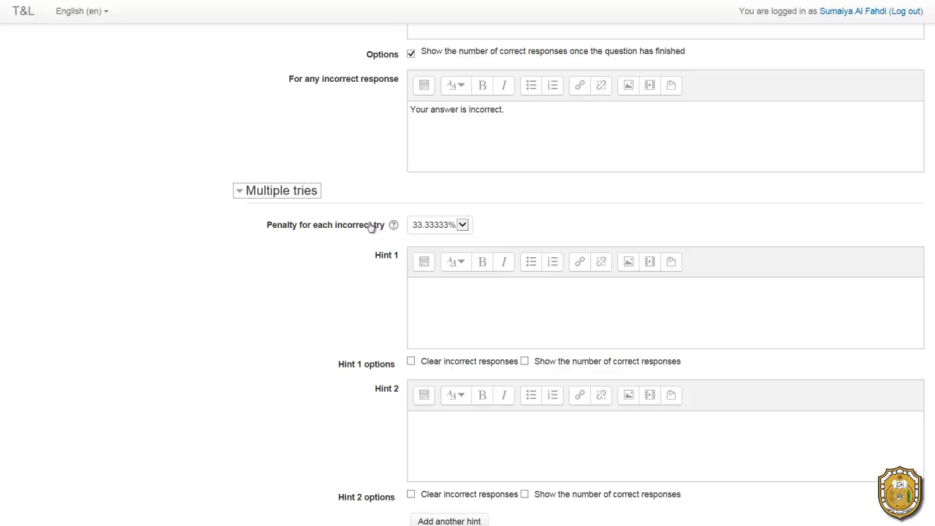
left_click(458, 226)
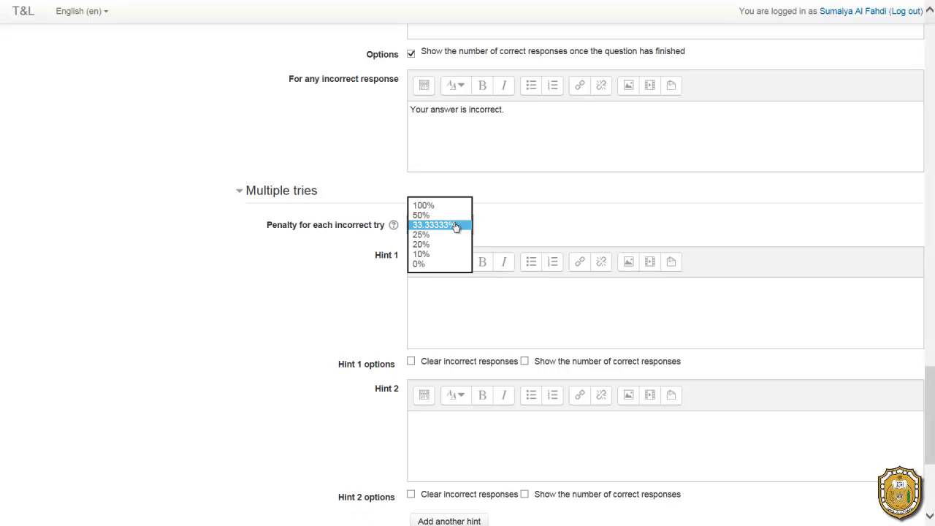
left_click(436, 264)
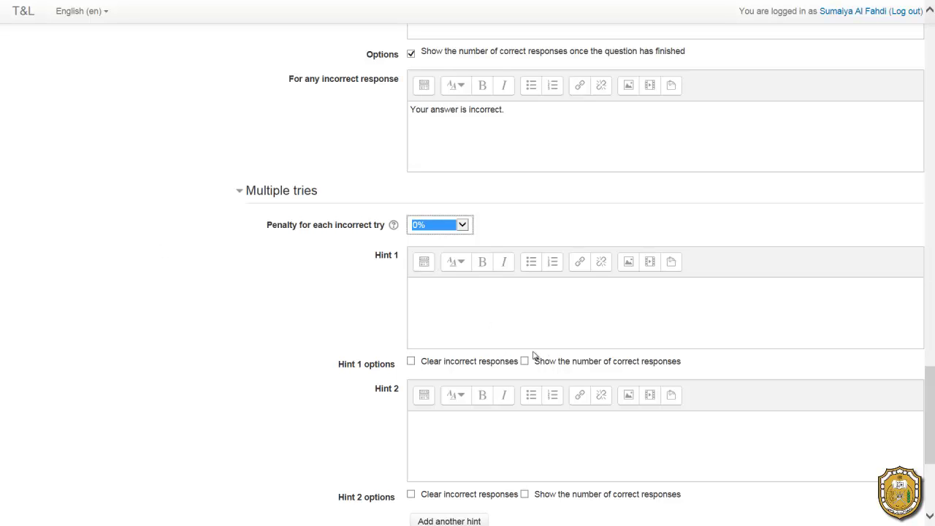
Step: For Hint 1, enable only showing the number of correct responses, leave the hint text empty and save the question
left_click(483, 336)
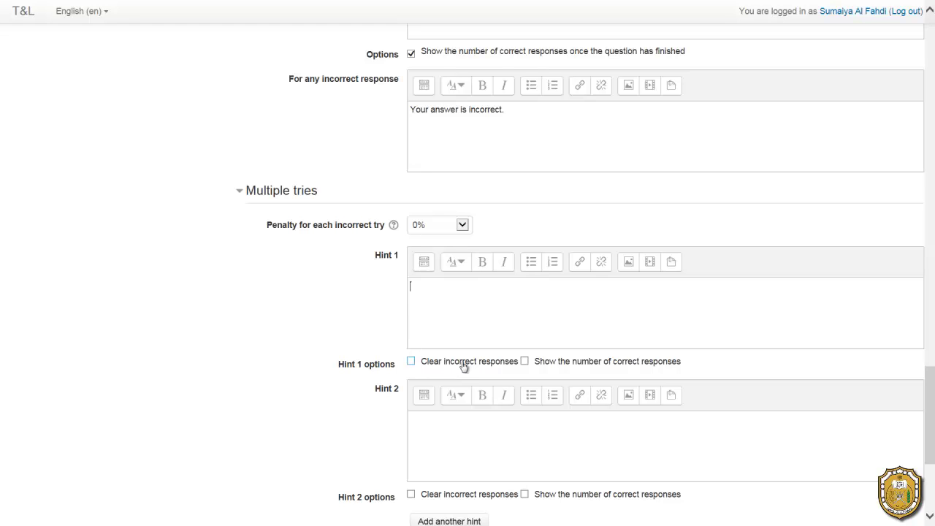
left_click(464, 367)
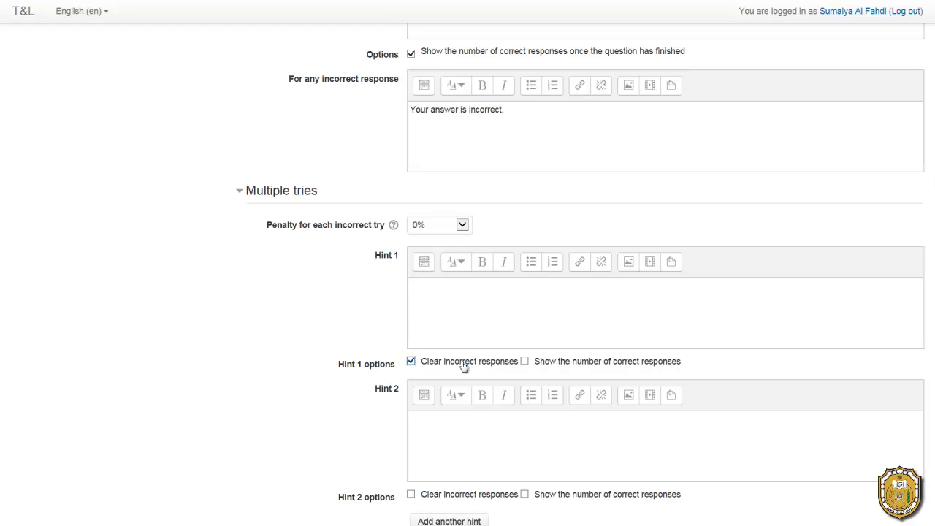
left_click(463, 367)
left_click(546, 365)
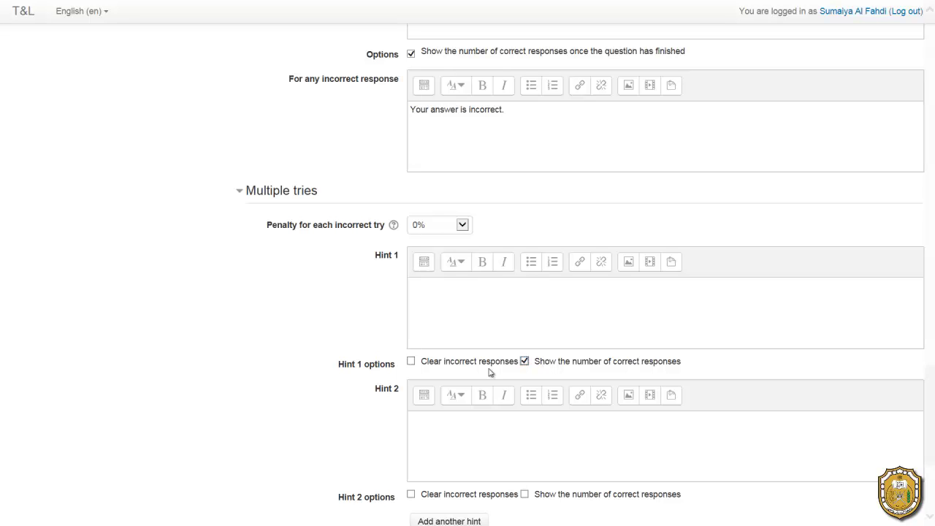
scroll(355, 385, "down", 3)
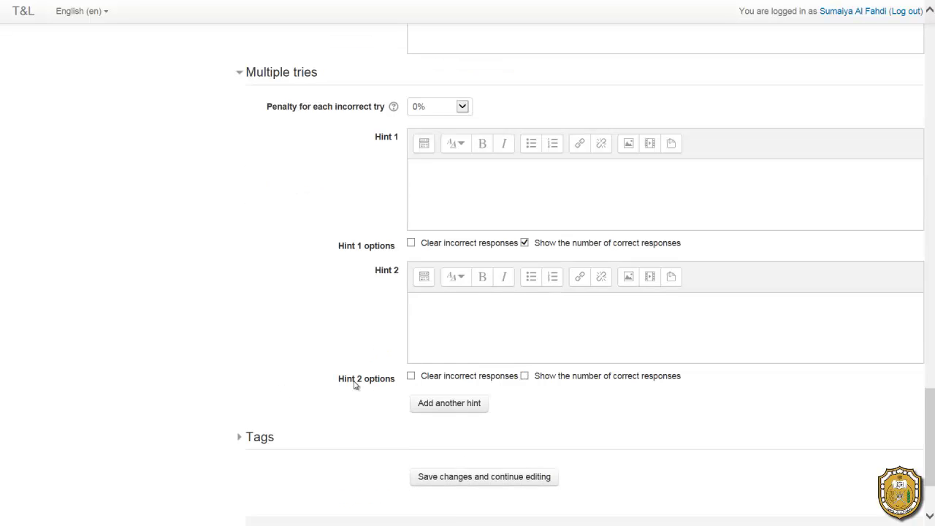
left_click(422, 407)
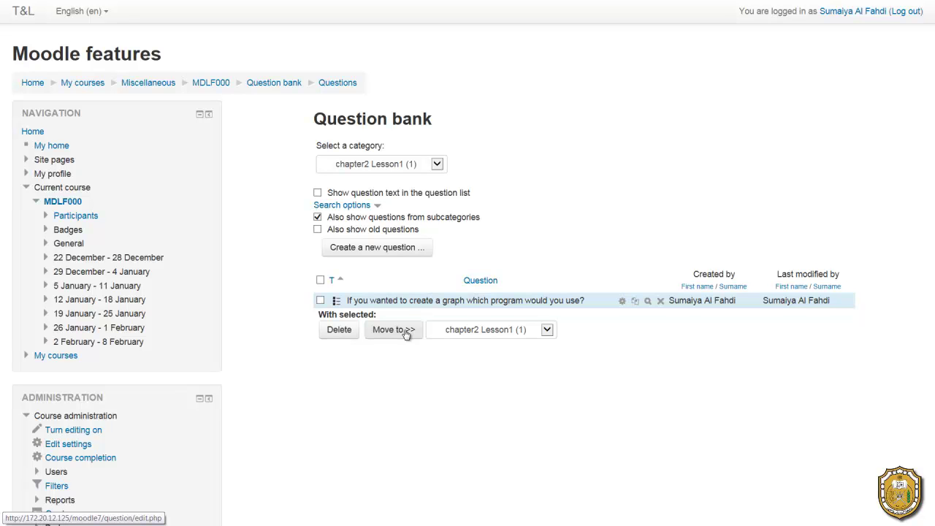
Step: Open the question bank's page for exporting questions to a file
left_click(405, 333)
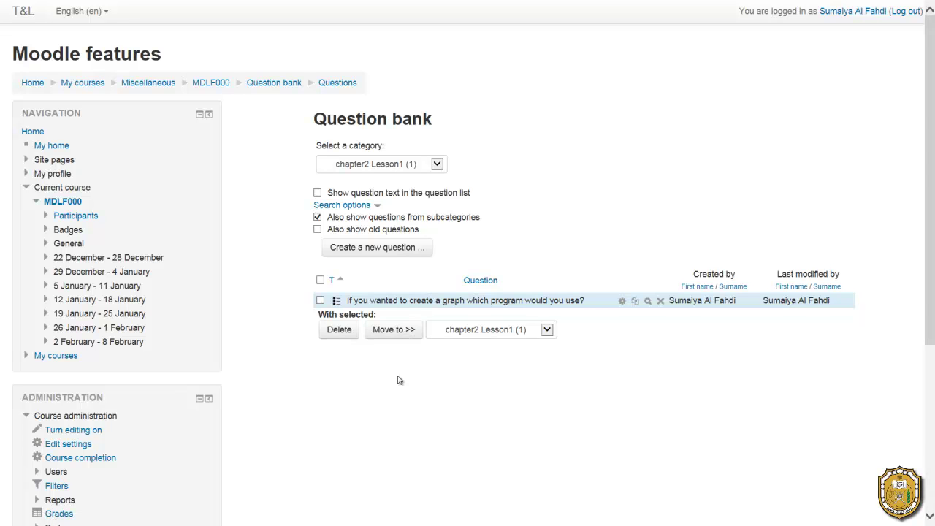
scroll(399, 380, "down", 2)
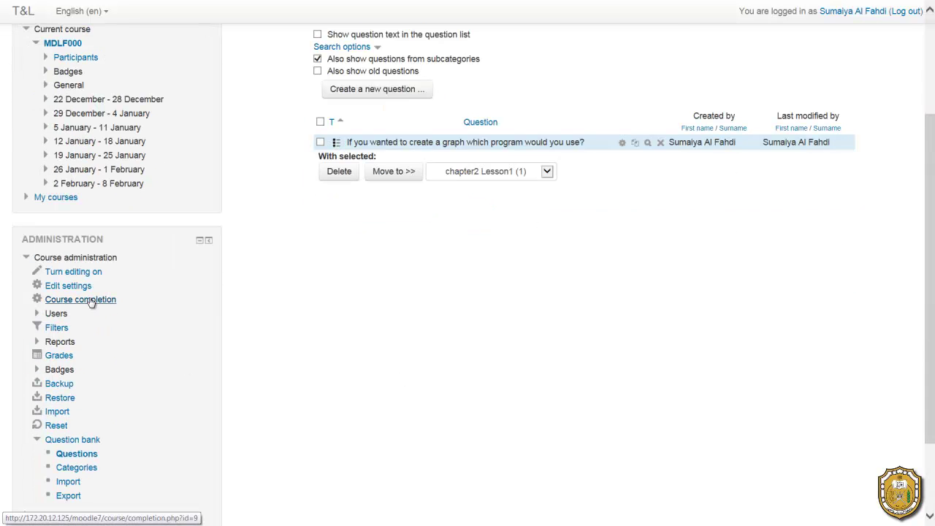
scroll(90, 303, "down", 2)
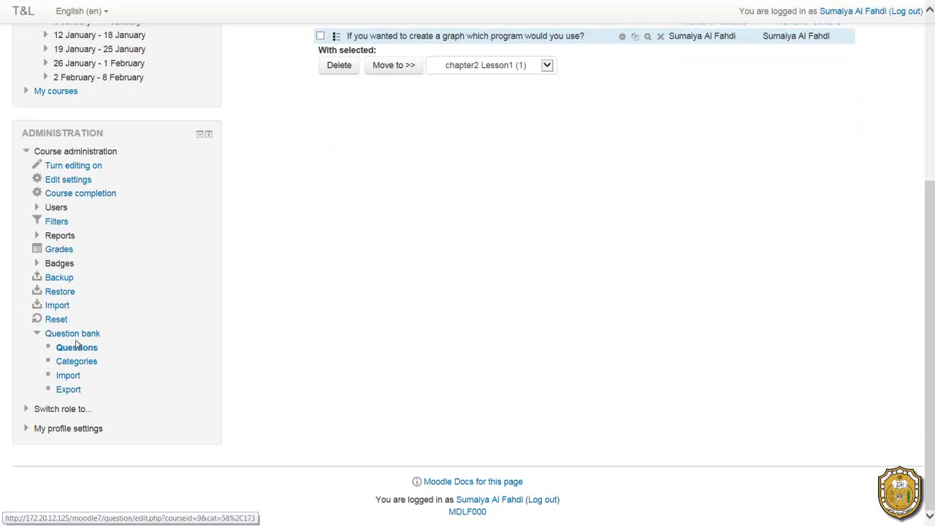
left_click(68, 390)
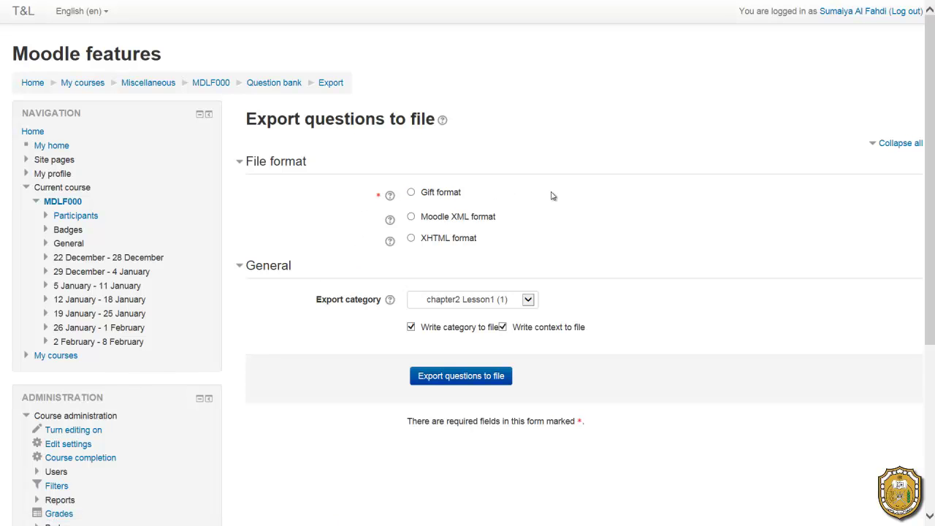
Step: Export the chapter2 Lesson1 questions in Moodle XML format, save the exported file and return to the question bank
left_click(425, 220)
left_click(446, 307)
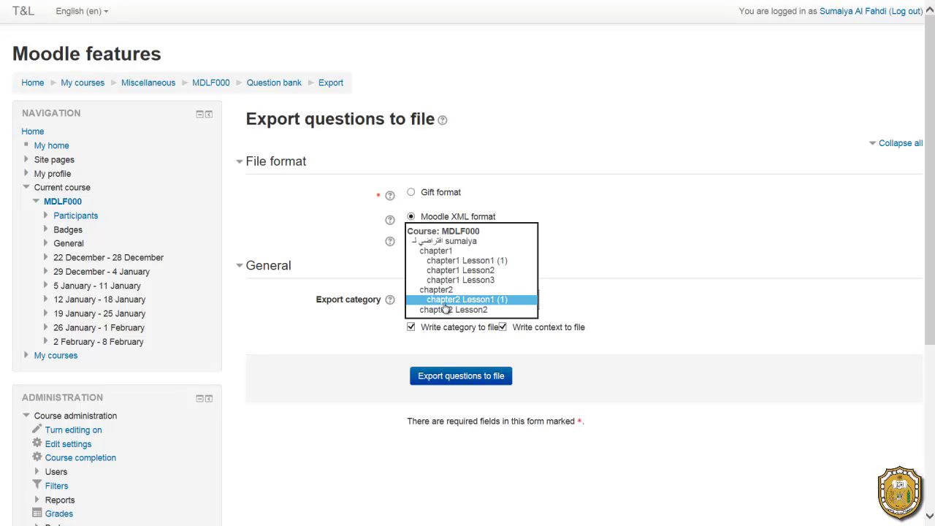
left_click(444, 303)
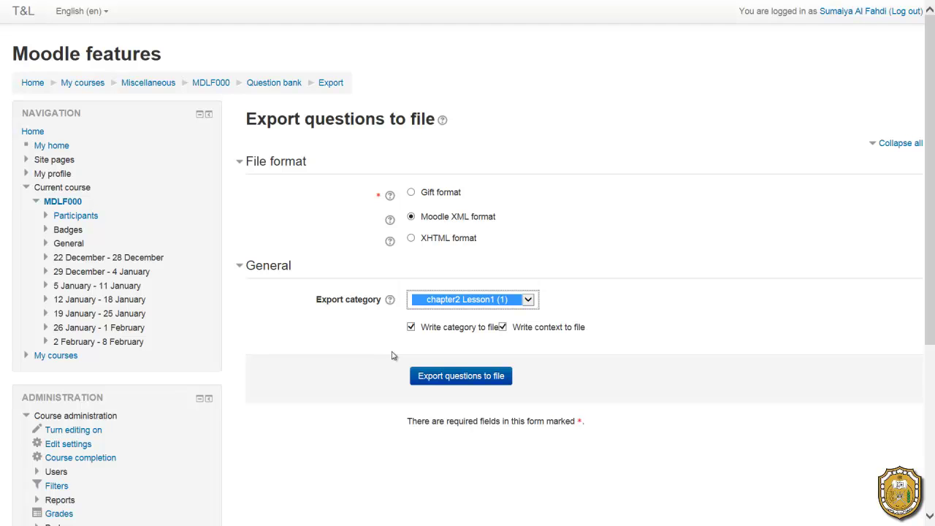
left_click(471, 378)
left_click(471, 377)
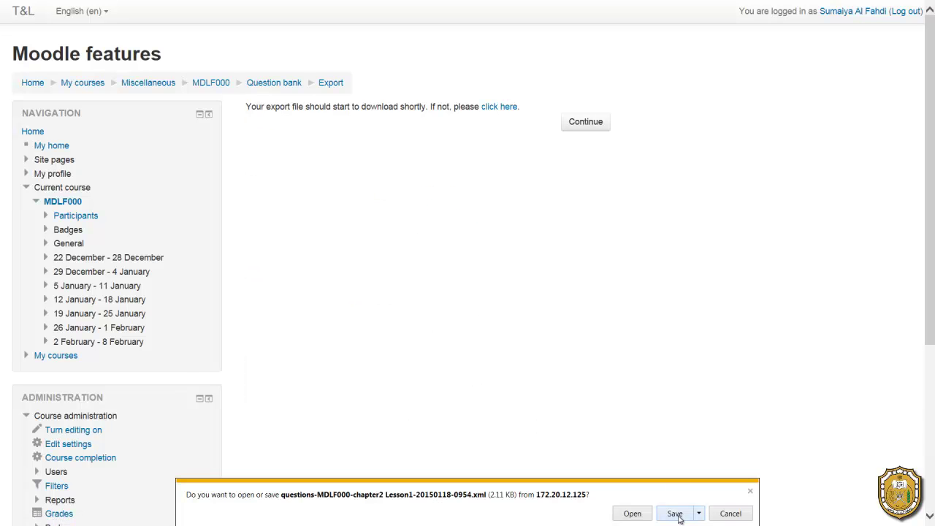
left_click(674, 514)
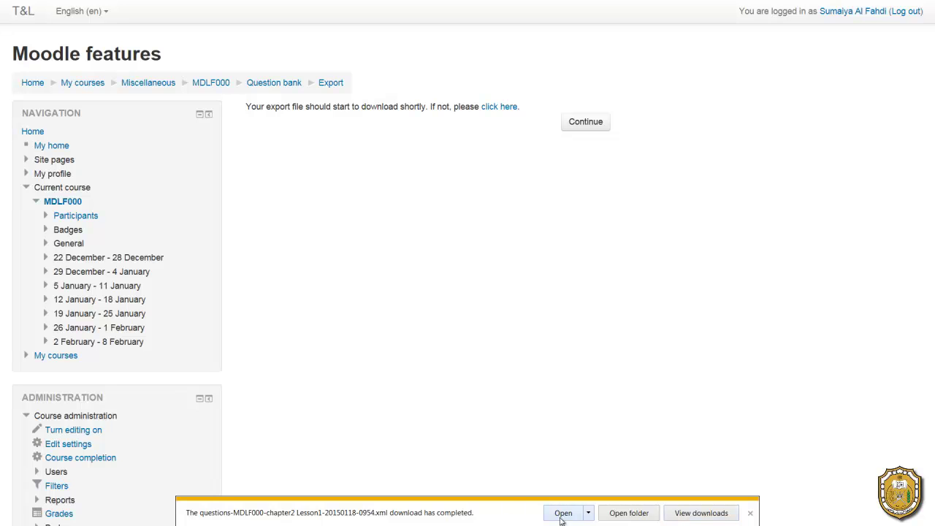
left_click(589, 123)
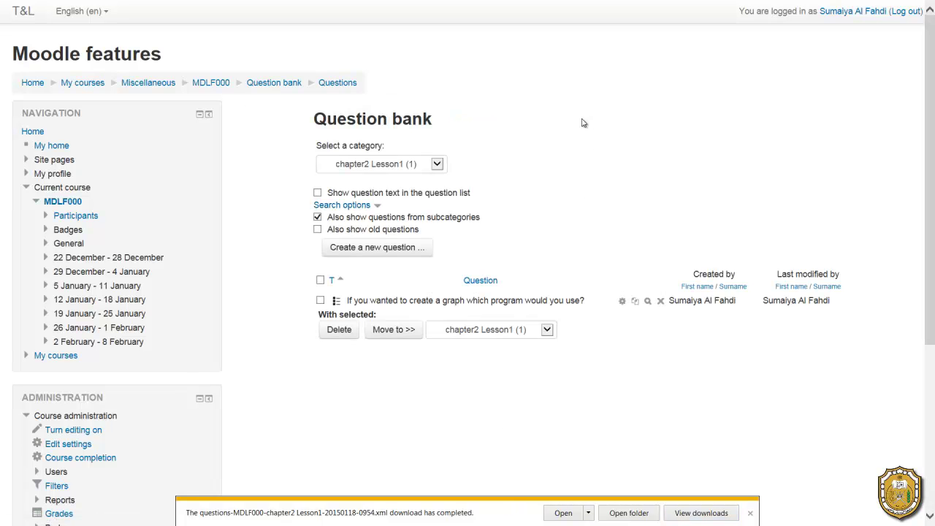
Step: Export the chapter1 Lesson1 category in Moodle XML format, save the file and return to the question bank
scroll(271, 370, "down", 3)
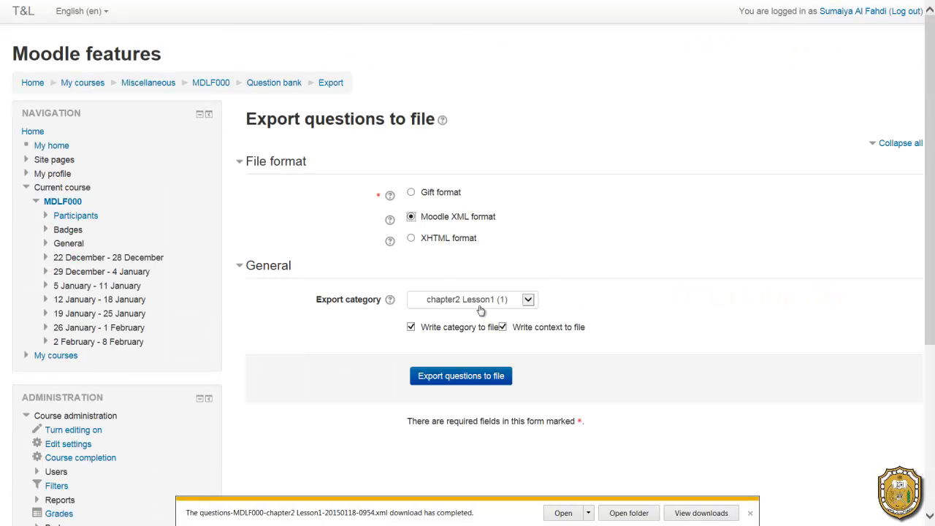
left_click(459, 377)
left_click(692, 515)
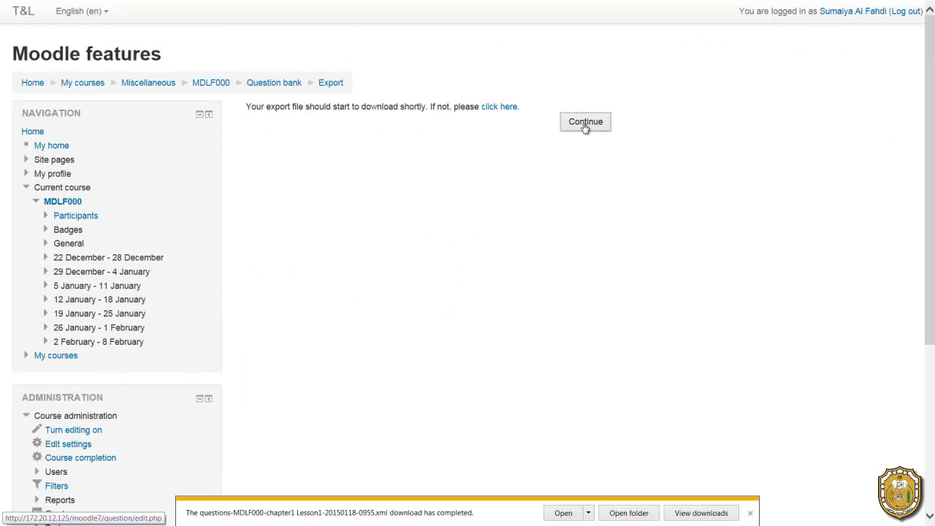
left_click(585, 122)
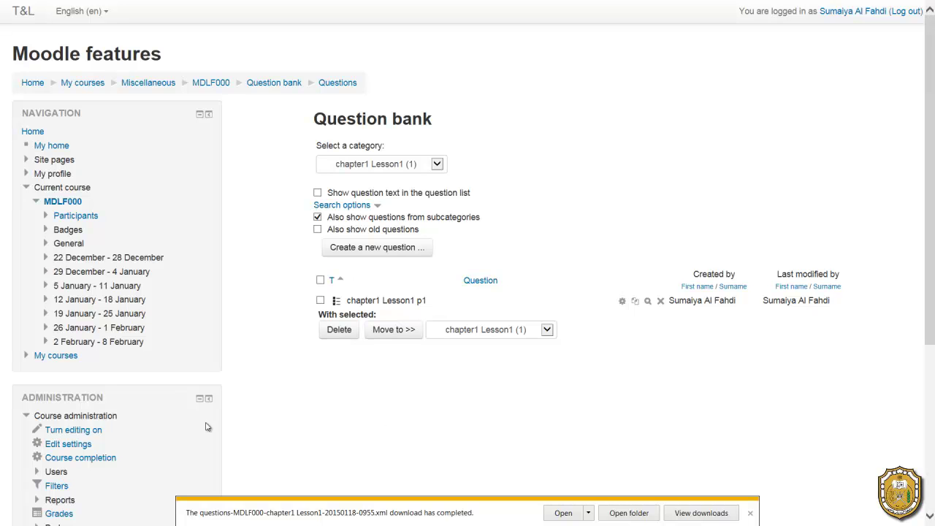
Step: Open the question bank's page for importing questions from a file and choose Moodle XML format
scroll(221, 444, "down", 4)
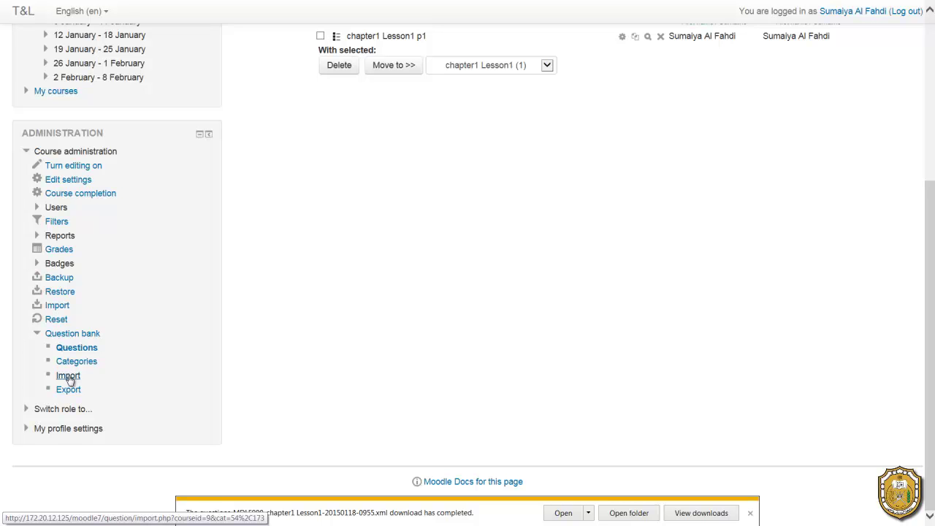
left_click(68, 375)
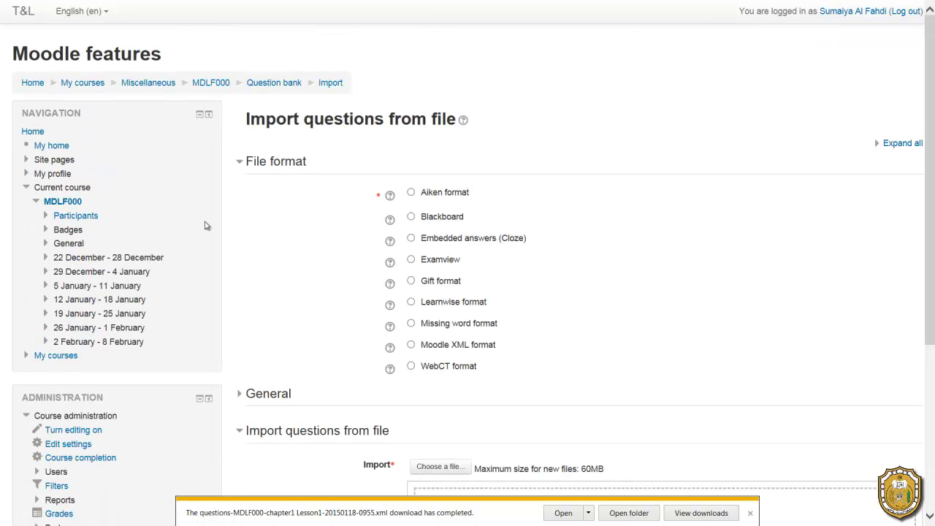
scroll(572, 359, "down", 4)
scroll(573, 361, "up", 3)
left_click(431, 351)
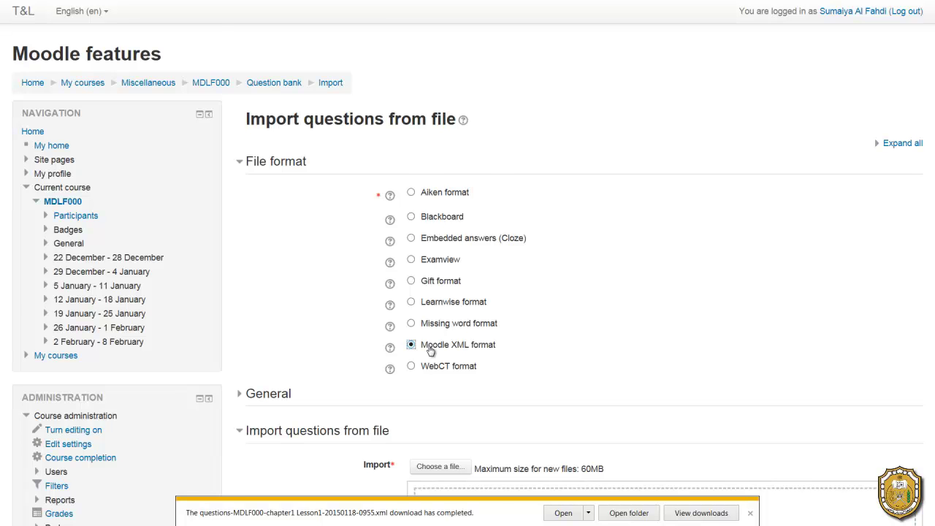
Step: In the general import settings, keep chapter1 Lesson1 as the import category and disable getting the category from the file
scroll(429, 349, "down", 2)
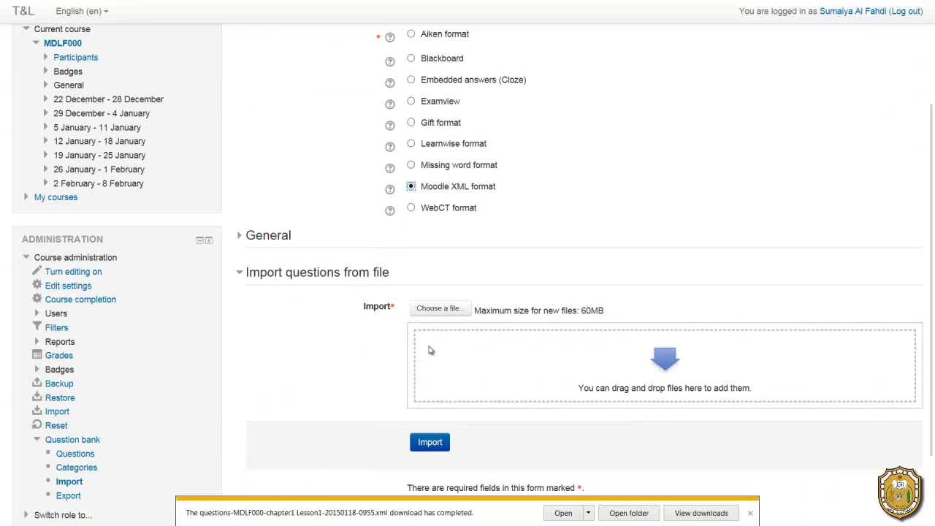
left_click(274, 237)
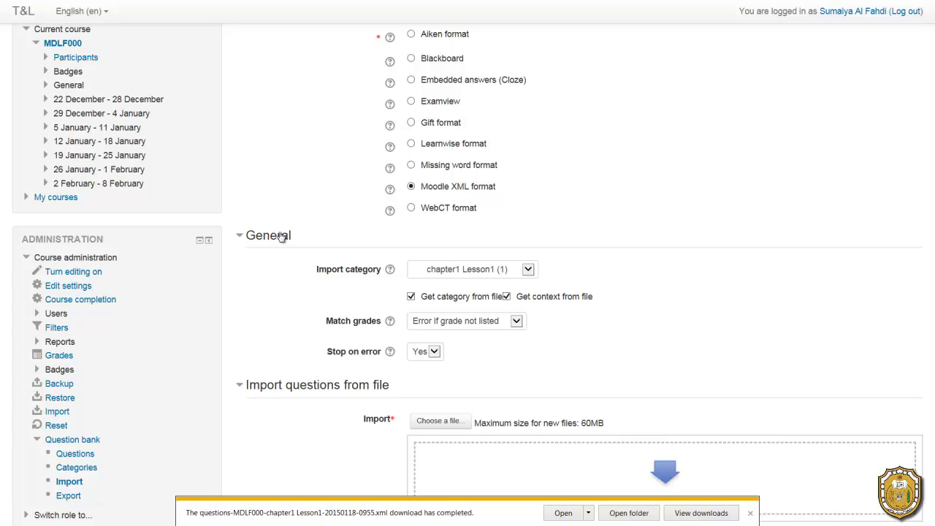
left_click(483, 271)
left_click(483, 270)
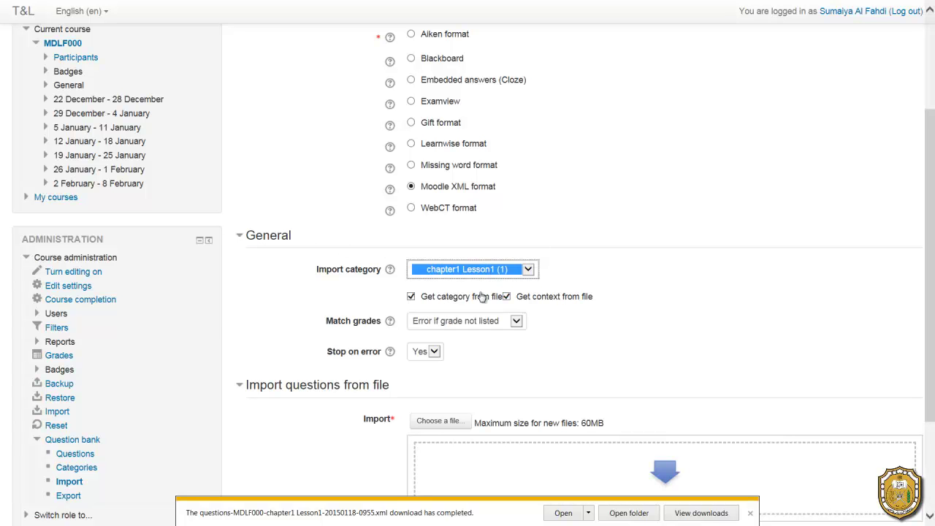
left_click(424, 301)
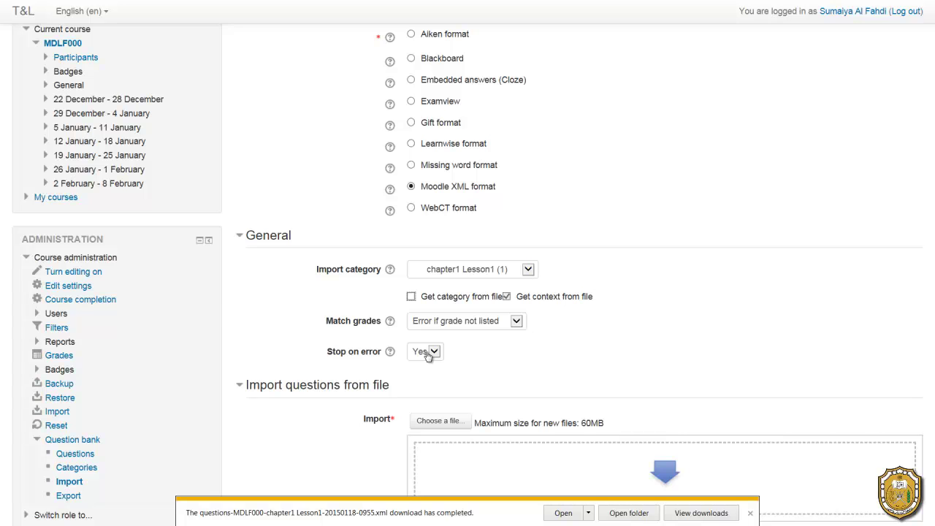
Step: Add questions-MDLF000-chapter1 Lesson1-20150118-0955.xml from the desktop as the import file and restore the browser to its large view
scroll(468, 369, "down", 2)
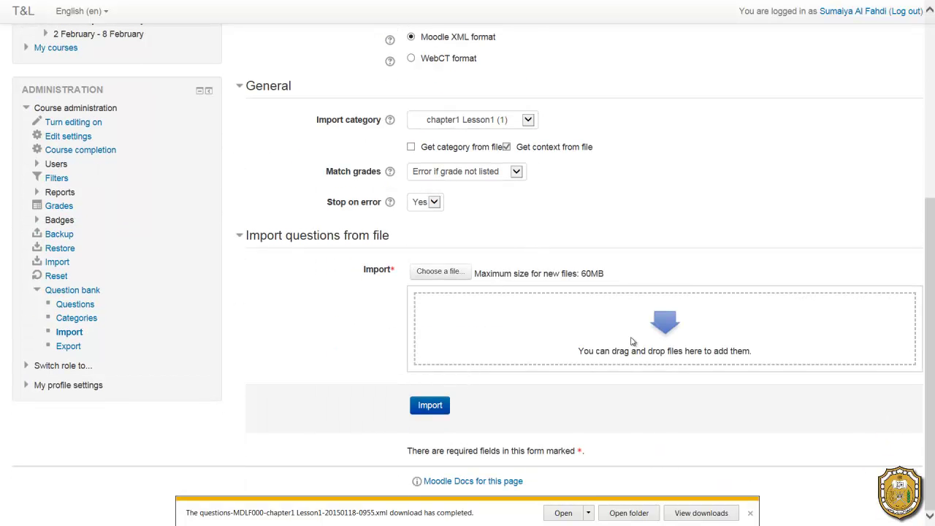
key("F11")
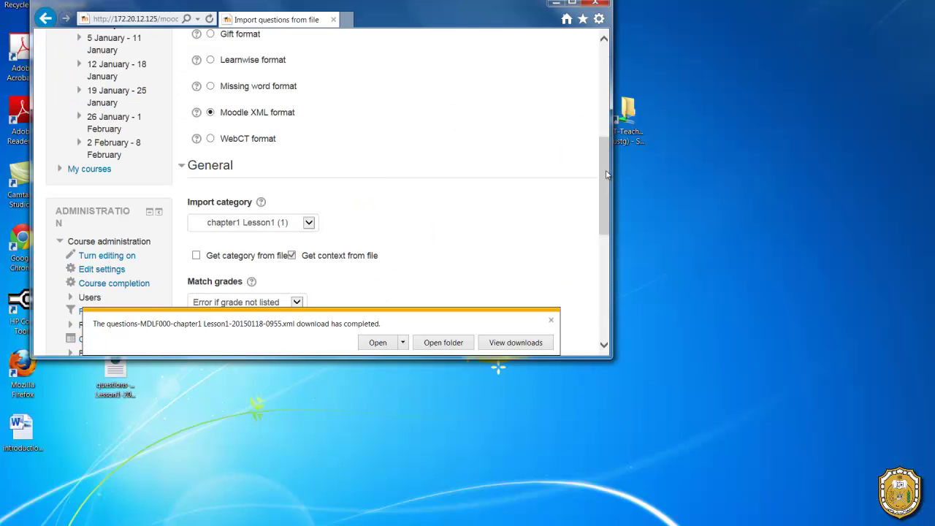
left_click_drag(601, 189, 601, 275)
left_click_drag(115, 369, 327, 251)
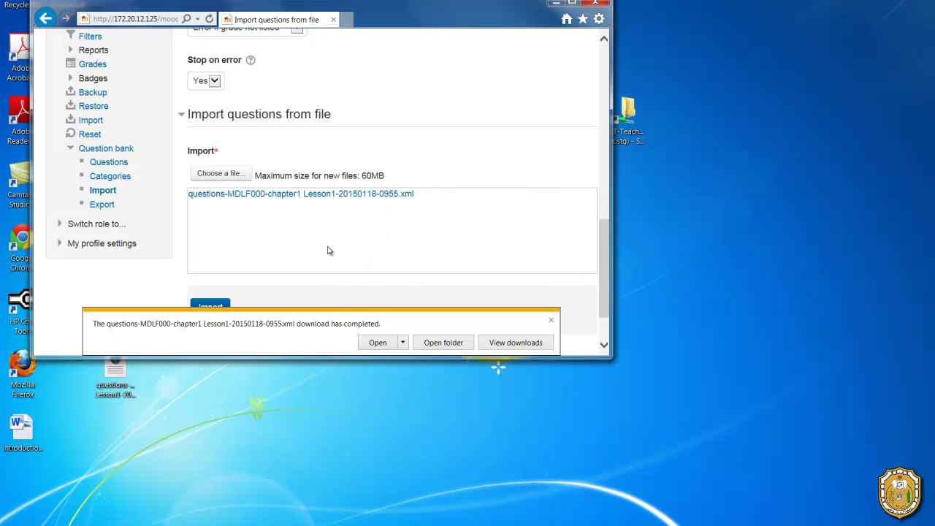
left_click(572, 6)
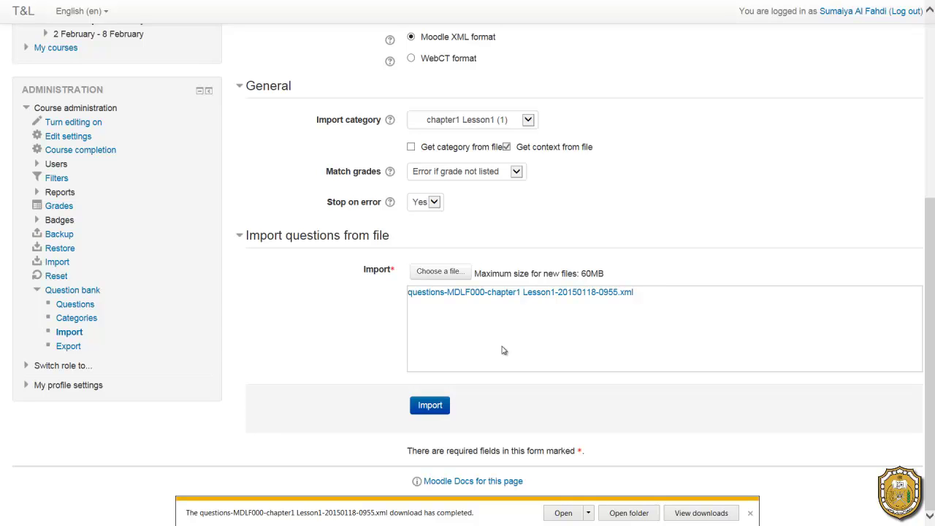
Step: Import the questions from the added file and continue to the question bank
left_click(421, 412)
left_click(421, 412)
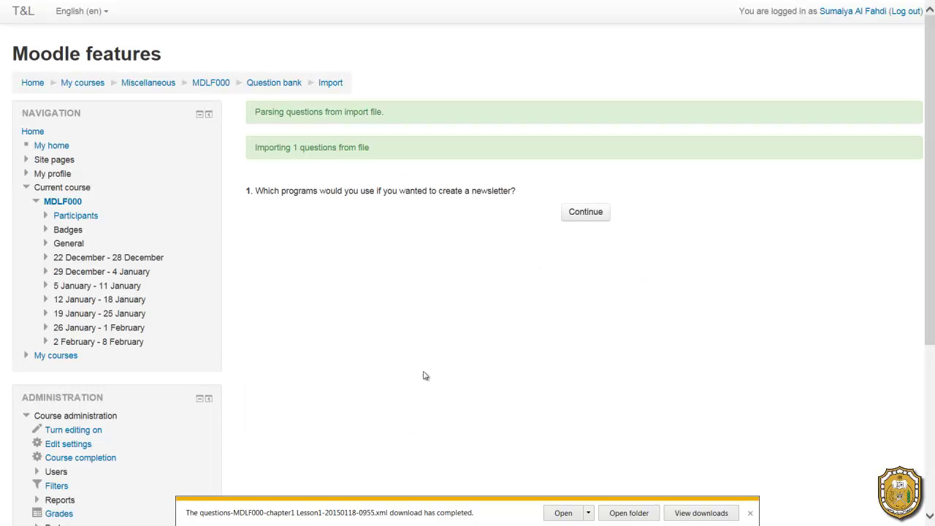
left_click(591, 219)
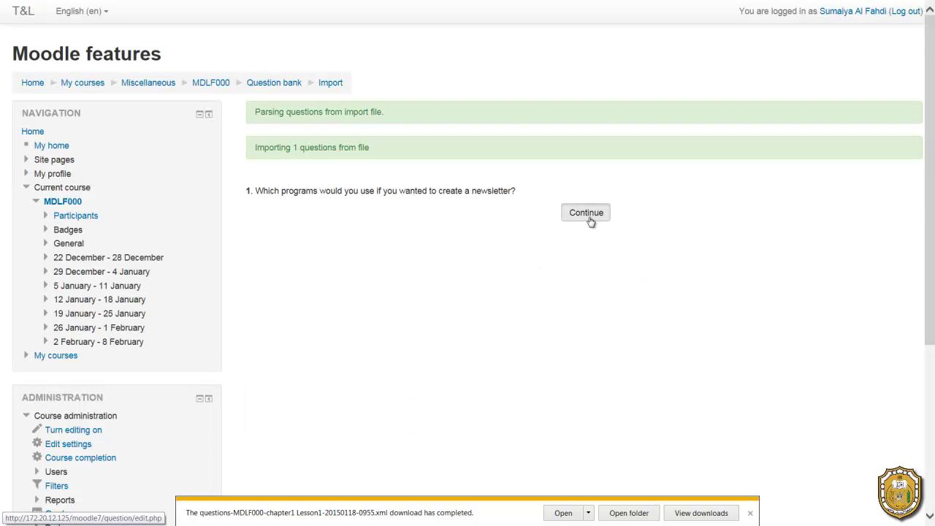